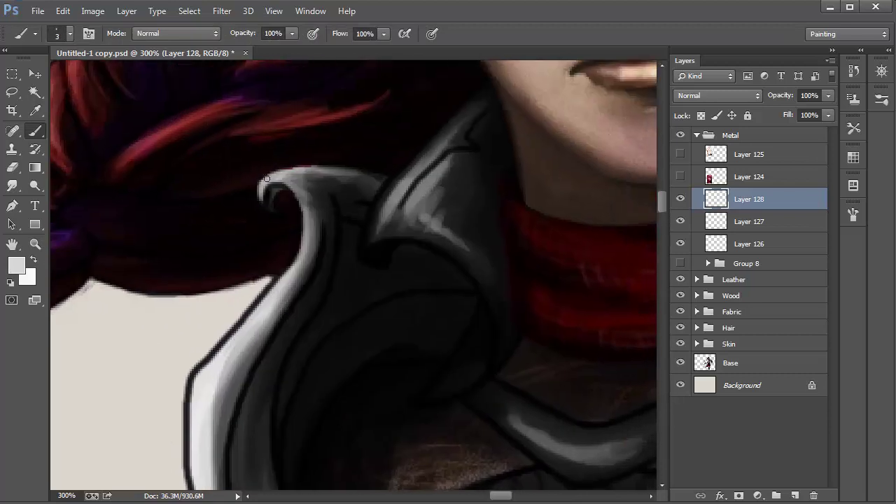
- Paint light grey over the dark outlines along the outer edge of the shoulder armour beside the braid with a 3 px brush
{"action": "left_click_drag", "start_coordinate": [261, 180], "coordinate": [263, 201]}
{"action": "left_click_drag", "start_coordinate": [210, 406], "coordinate": [242, 177]}
{"action": "left_click_drag", "start_coordinate": [219, 150], "coordinate": [226, 269]}
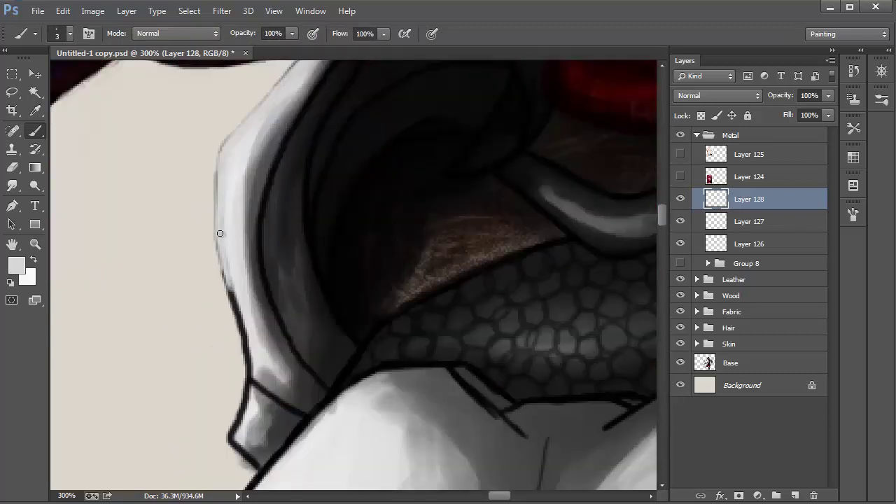
{"action": "left_click_drag", "start_coordinate": [243, 336], "coordinate": [249, 376]}
{"action": "left_click_drag", "start_coordinate": [252, 381], "coordinate": [301, 415]}
{"action": "mouse_move", "coordinate": [224, 374]}
{"action": "left_mouse_down"}
{"action": "mouse_move", "coordinate": [266, 285]}
{"action": "mouse_move", "coordinate": [257, 283]}
{"action": "left_mouse_up"}
{"action": "left_click_drag", "start_coordinate": [274, 255], "coordinate": [282, 288]}
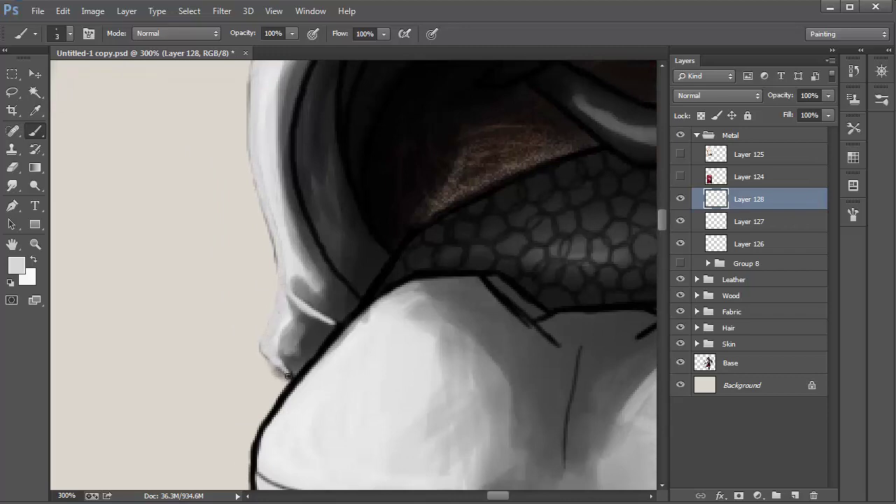
{"action": "left_click_drag", "start_coordinate": [327, 76], "coordinate": [268, 199]}
{"action": "left_click_drag", "start_coordinate": [265, 146], "coordinate": [234, 210]}
{"action": "mouse_move", "coordinate": [269, 137]}
{"action": "left_mouse_down"}
{"action": "mouse_move", "coordinate": [224, 282]}
{"action": "mouse_move", "coordinate": [269, 400]}
{"action": "mouse_move", "coordinate": [220, 292]}
{"action": "left_mouse_up"}
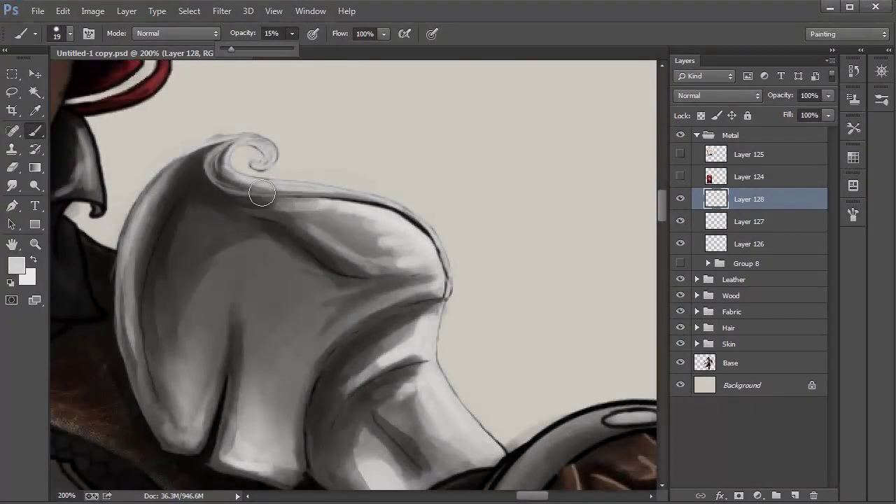
- Blend the shading of the shield-side shoulder guard using sampled greys and a 19 px brush at 15% opacity
{"action": "mouse_move", "coordinate": [256, 190]}
{"action": "left_mouse_down"}
{"action": "mouse_move", "coordinate": [204, 171]}
{"action": "mouse_move", "coordinate": [225, 158]}
{"action": "mouse_move", "coordinate": [207, 153]}
{"action": "mouse_move", "coordinate": [217, 168]}
{"action": "mouse_move", "coordinate": [210, 182]}
{"action": "mouse_move", "coordinate": [301, 213]}
{"action": "mouse_move", "coordinate": [311, 212]}
{"action": "mouse_move", "coordinate": [300, 198]}
{"action": "mouse_move", "coordinate": [314, 194]}
{"action": "mouse_move", "coordinate": [450, 243]}
{"action": "mouse_move", "coordinate": [339, 197]}
{"action": "mouse_move", "coordinate": [419, 238]}
{"action": "mouse_move", "coordinate": [433, 263]}
{"action": "mouse_move", "coordinate": [432, 286]}
{"action": "mouse_move", "coordinate": [386, 223]}
{"action": "mouse_move", "coordinate": [330, 256]}
{"action": "left_mouse_up"}
{"action": "left_click_drag", "start_coordinate": [343, 211], "coordinate": [210, 189]}
{"action": "left_click_drag", "start_coordinate": [178, 228], "coordinate": [326, 218]}
{"action": "left_click", "coordinate": [293, 228], "text": "alt"}
{"action": "left_click_drag", "start_coordinate": [281, 227], "coordinate": [283, 329]}
{"action": "left_click_drag", "start_coordinate": [312, 210], "coordinate": [261, 183]}
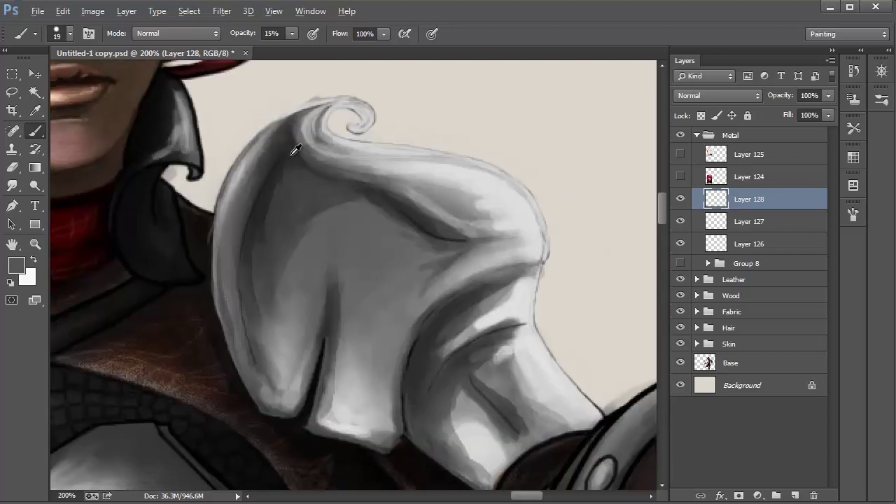
{"action": "left_click", "coordinate": [294, 152], "text": "alt"}
{"action": "mouse_move", "coordinate": [315, 122]}
{"action": "left_mouse_down"}
{"action": "mouse_move", "coordinate": [316, 167]}
{"action": "mouse_move", "coordinate": [270, 168]}
{"action": "mouse_move", "coordinate": [483, 210]}
{"action": "left_mouse_up"}
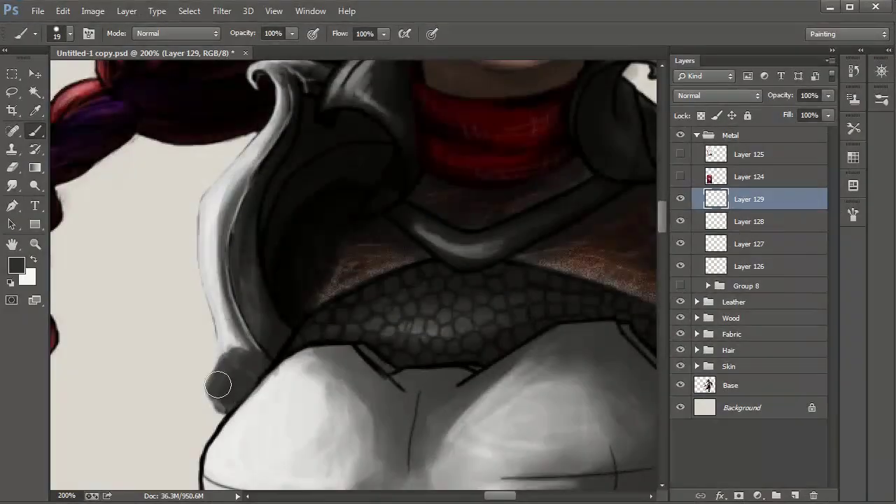
- Cover both shoulder armour pieces with solid dark grey on Layer 129 at 100% brush opacity
{"action": "mouse_move", "coordinate": [217, 385]}
{"action": "left_mouse_down"}
{"action": "mouse_move", "coordinate": [242, 334]}
{"action": "mouse_move", "coordinate": [222, 205]}
{"action": "mouse_move", "coordinate": [207, 248]}
{"action": "mouse_move", "coordinate": [215, 193]}
{"action": "mouse_move", "coordinate": [209, 242]}
{"action": "mouse_move", "coordinate": [270, 136]}
{"action": "mouse_move", "coordinate": [243, 308]}
{"action": "mouse_move", "coordinate": [273, 333]}
{"action": "left_mouse_up"}
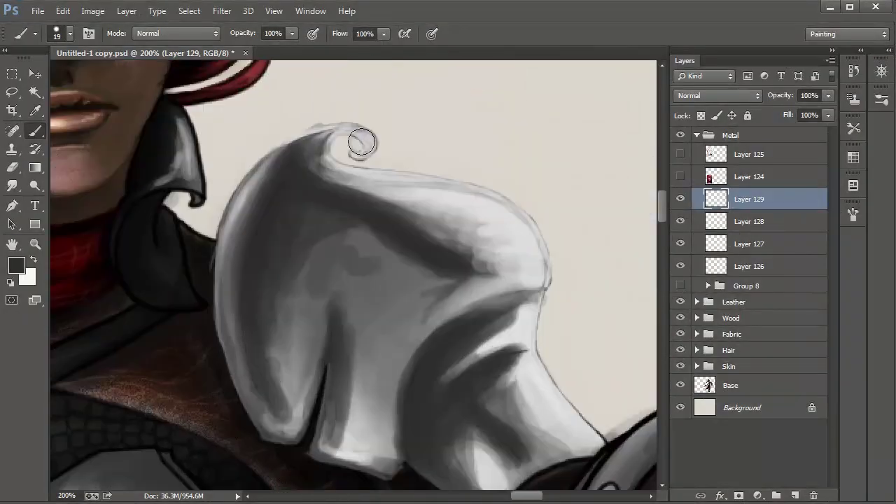
{"action": "mouse_move", "coordinate": [360, 140]}
{"action": "left_mouse_down"}
{"action": "mouse_move", "coordinate": [318, 146]}
{"action": "mouse_move", "coordinate": [362, 144]}
{"action": "mouse_move", "coordinate": [330, 160]}
{"action": "mouse_move", "coordinate": [239, 348]}
{"action": "mouse_move", "coordinate": [286, 423]}
{"action": "mouse_move", "coordinate": [324, 322]}
{"action": "left_mouse_up"}
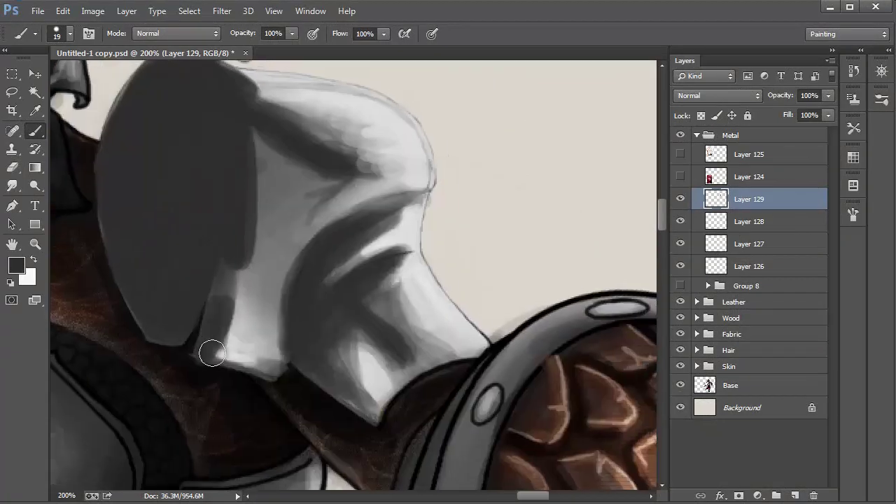
{"action": "mouse_move", "coordinate": [210, 352]}
{"action": "left_mouse_down"}
{"action": "mouse_move", "coordinate": [237, 350]}
{"action": "mouse_move", "coordinate": [246, 283]}
{"action": "mouse_move", "coordinate": [332, 382]}
{"action": "mouse_move", "coordinate": [376, 404]}
{"action": "mouse_move", "coordinate": [362, 311]}
{"action": "mouse_move", "coordinate": [374, 352]}
{"action": "mouse_move", "coordinate": [433, 362]}
{"action": "mouse_move", "coordinate": [432, 382]}
{"action": "mouse_move", "coordinate": [373, 193]}
{"action": "mouse_move", "coordinate": [408, 216]}
{"action": "mouse_move", "coordinate": [476, 344]}
{"action": "mouse_move", "coordinate": [369, 315]}
{"action": "left_mouse_up"}
{"action": "left_click_drag", "start_coordinate": [346, 263], "coordinate": [338, 319]}
{"action": "left_click_drag", "start_coordinate": [358, 165], "coordinate": [190, 173]}
{"action": "right_click", "coordinate": [242, 172]}
{"action": "left_click_drag", "start_coordinate": [267, 177], "coordinate": [285, 176]}
{"action": "mouse_move", "coordinate": [245, 189]}
{"action": "left_mouse_down"}
{"action": "mouse_move", "coordinate": [256, 268]}
{"action": "mouse_move", "coordinate": [330, 228]}
{"action": "mouse_move", "coordinate": [376, 245]}
{"action": "mouse_move", "coordinate": [383, 206]}
{"action": "left_mouse_up"}
{"action": "key", "text": "ctrl+minus"}
{"action": "key", "text": "ctrl+minus"}
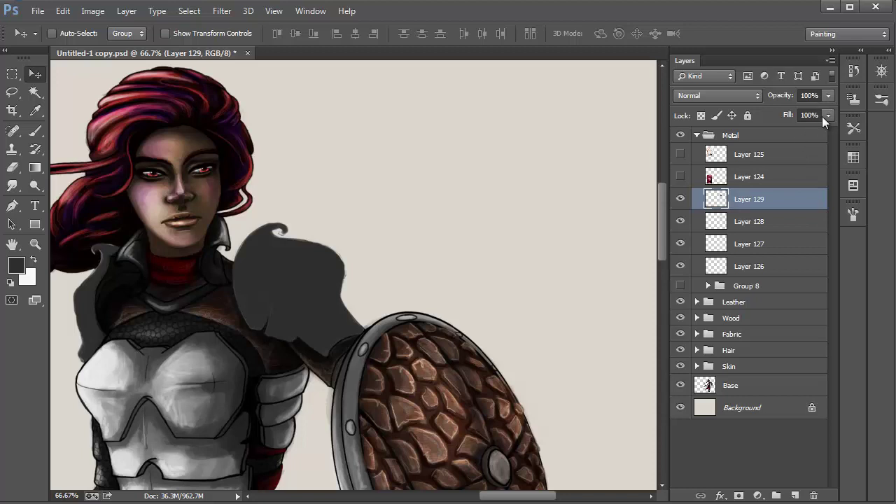
- Set the fill of Layer 129 to 0% and open its layer style settings
{"action": "mouse_move", "coordinate": [824, 118]}
{"action": "left_mouse_down"}
{"action": "mouse_move", "coordinate": [821, 132]}
{"action": "mouse_move", "coordinate": [751, 133]}
{"action": "left_mouse_up"}
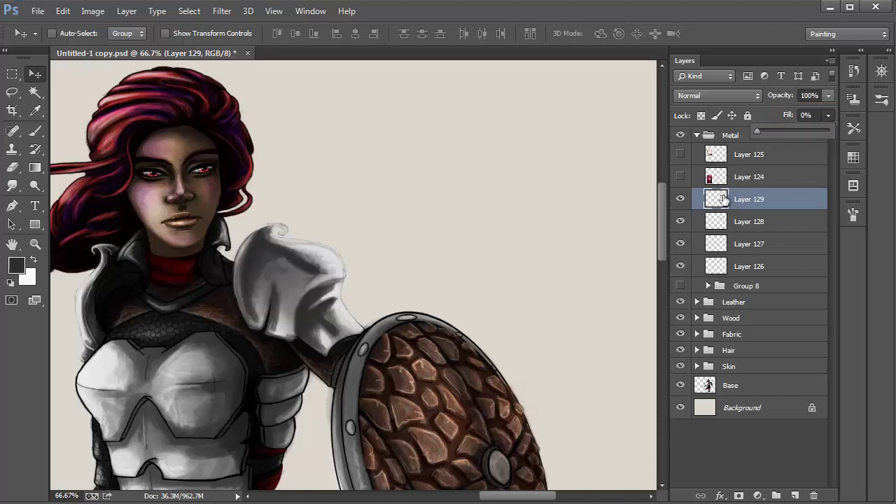
{"action": "left_click", "coordinate": [775, 205]}
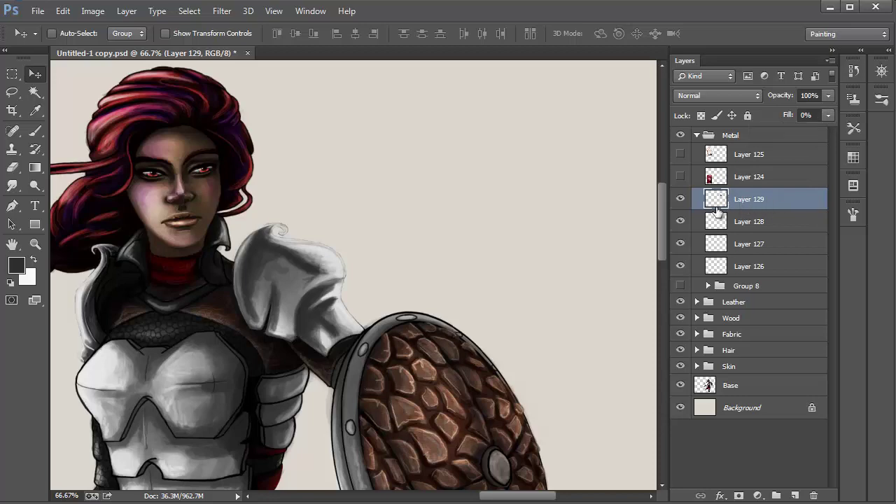
{"action": "double_click", "coordinate": [716, 203]}
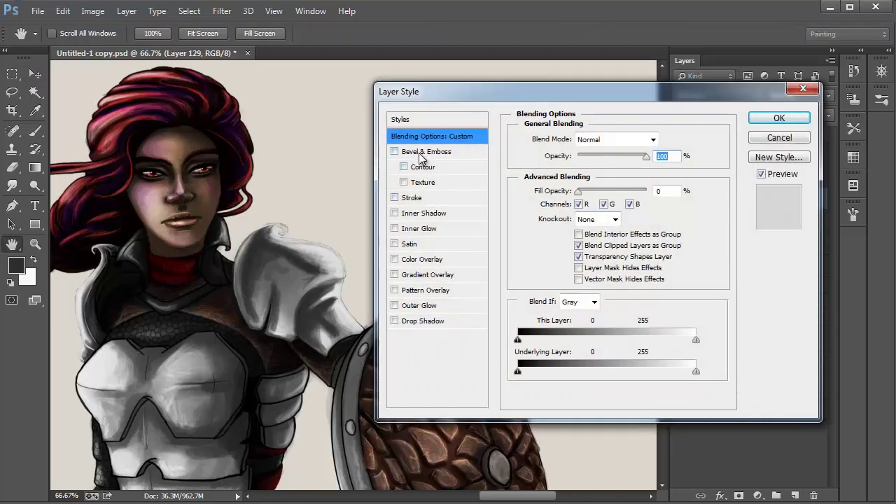
- Add an Inner Bevel with depth 317%, size 8 px, soften 7 px, highlight opacity 33% and shadow opacity 22%
{"action": "left_click", "coordinate": [421, 152]}
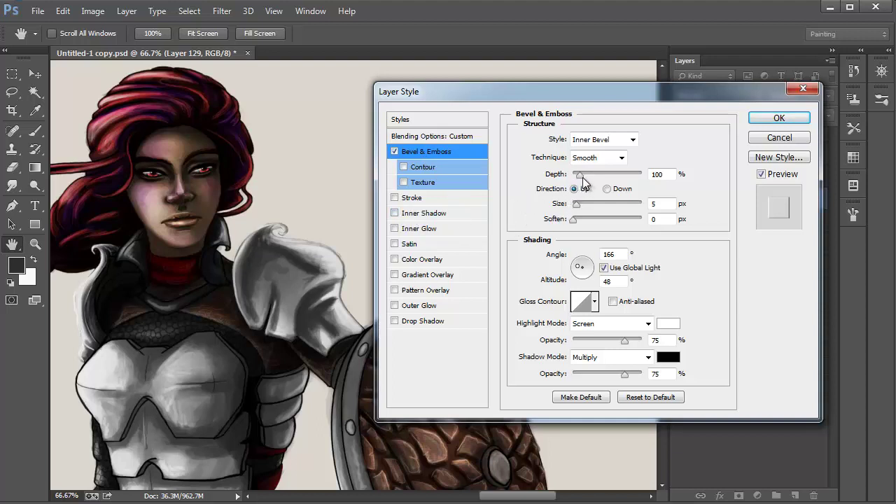
{"action": "mouse_move", "coordinate": [592, 176]}
{"action": "left_mouse_down"}
{"action": "mouse_move", "coordinate": [586, 179]}
{"action": "mouse_move", "coordinate": [602, 180]}
{"action": "left_mouse_up"}
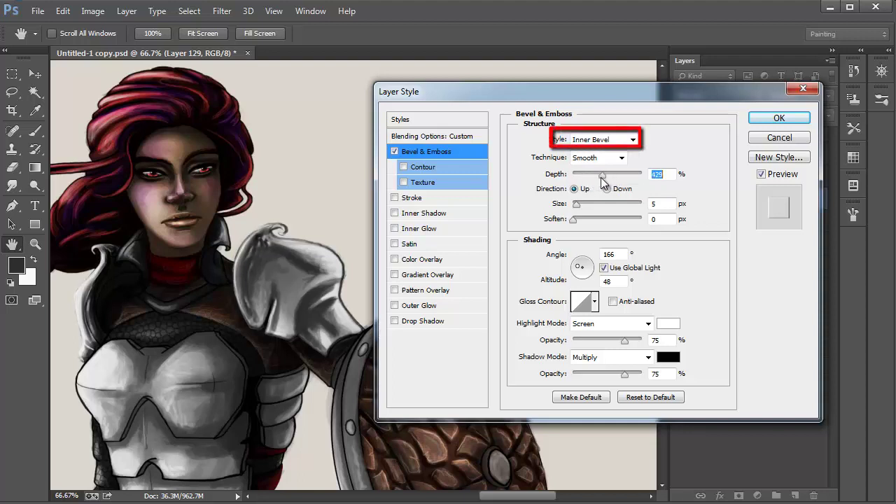
{"action": "mouse_move", "coordinate": [603, 184]}
{"action": "left_mouse_down"}
{"action": "mouse_move", "coordinate": [595, 179]}
{"action": "mouse_move", "coordinate": [593, 203]}
{"action": "mouse_move", "coordinate": [578, 205]}
{"action": "mouse_move", "coordinate": [627, 223]}
{"action": "left_mouse_up"}
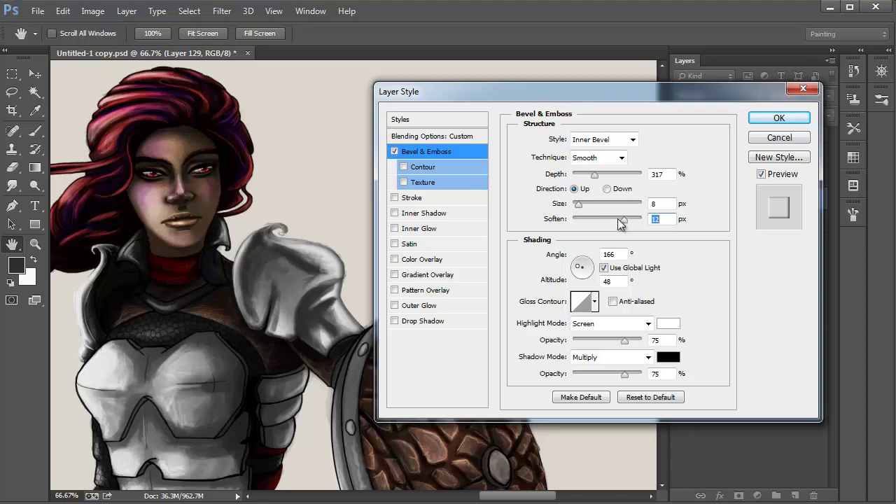
{"action": "left_click_drag", "start_coordinate": [606, 223], "coordinate": [597, 223]}
{"action": "mouse_move", "coordinate": [608, 350]}
{"action": "left_mouse_down"}
{"action": "mouse_move", "coordinate": [588, 347]}
{"action": "mouse_move", "coordinate": [625, 350]}
{"action": "left_mouse_up"}
{"action": "left_click_drag", "start_coordinate": [612, 380], "coordinate": [589, 381]}
{"action": "left_click_drag", "start_coordinate": [624, 341], "coordinate": [597, 344]}
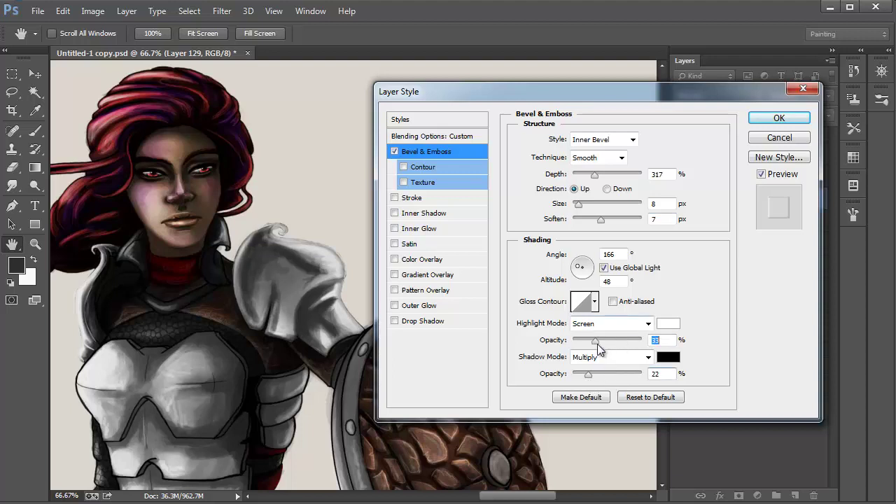
- Add a Gradient Overlay in Color Dodge mode with an angle of -70° and 30% opacity, and apply the layer style
{"action": "left_click", "coordinate": [424, 290]}
{"action": "left_click", "coordinate": [414, 274]}
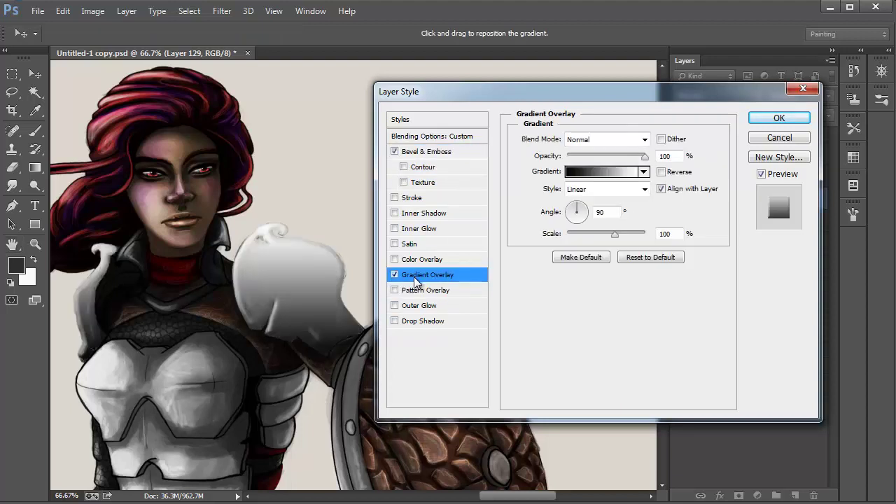
{"action": "left_click", "coordinate": [603, 140]}
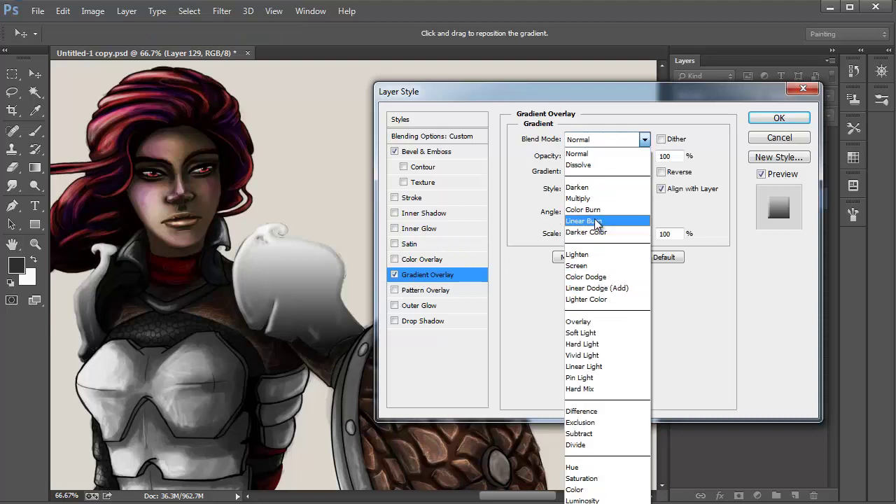
{"action": "left_click", "coordinate": [592, 276]}
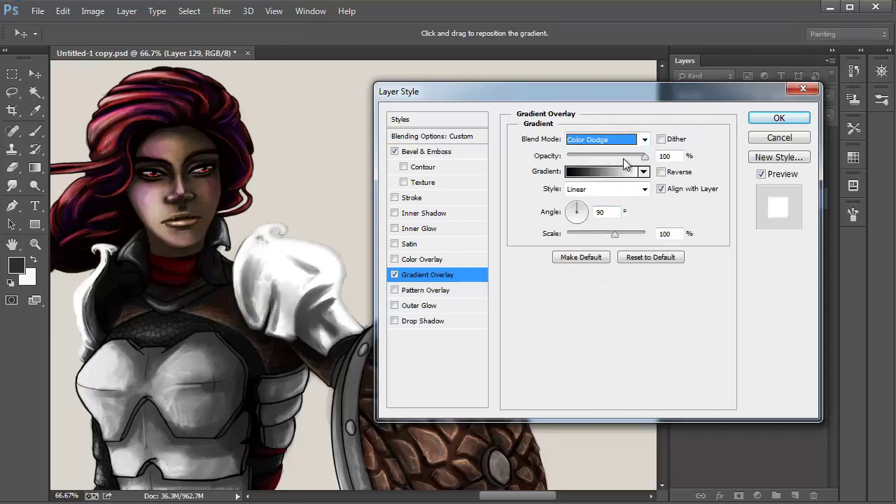
{"action": "mouse_move", "coordinate": [583, 214]}
{"action": "left_mouse_down"}
{"action": "mouse_move", "coordinate": [592, 208]}
{"action": "mouse_move", "coordinate": [588, 219]}
{"action": "left_mouse_up"}
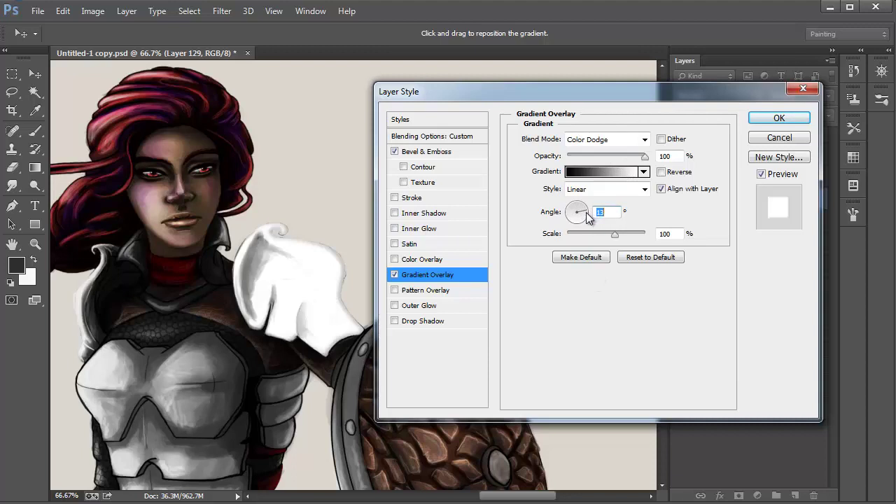
{"action": "left_click", "coordinate": [584, 220]}
{"action": "left_click", "coordinate": [577, 224]}
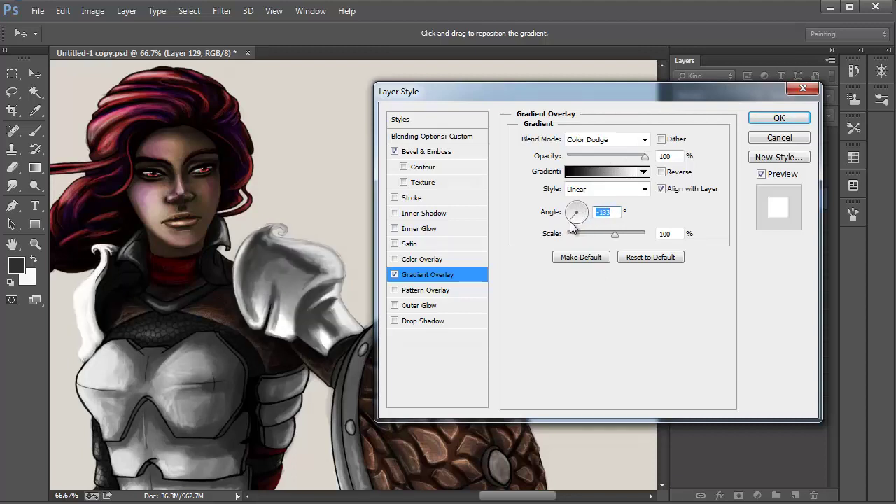
{"action": "left_click", "coordinate": [583, 228]}
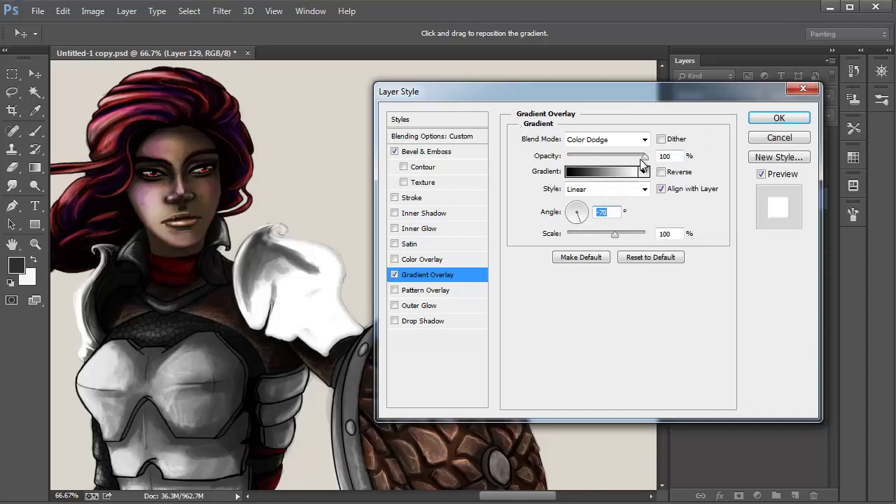
{"action": "left_click_drag", "start_coordinate": [642, 161], "coordinate": [601, 174]}
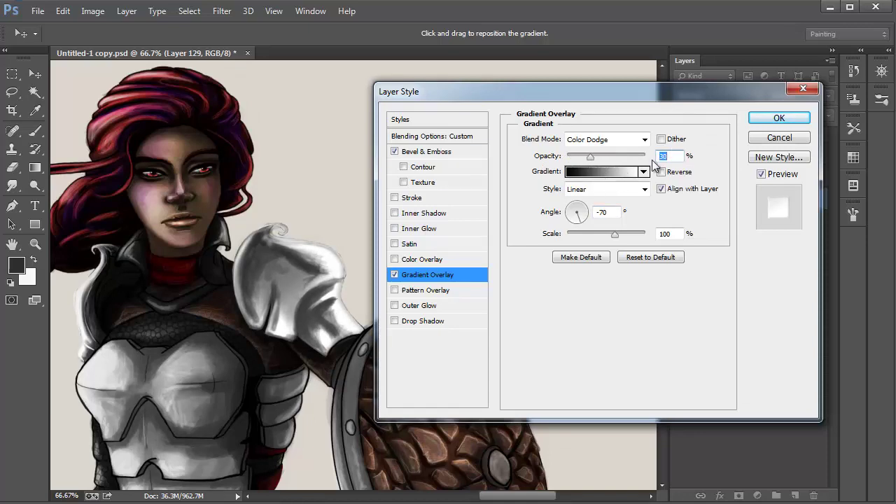
{"action": "left_click", "coordinate": [777, 118]}
- Lower the opacity of Layer 129 to 53%
{"action": "scroll", "coordinate": [534, 188], "scroll_direction": "left", "scroll_amount": 3}
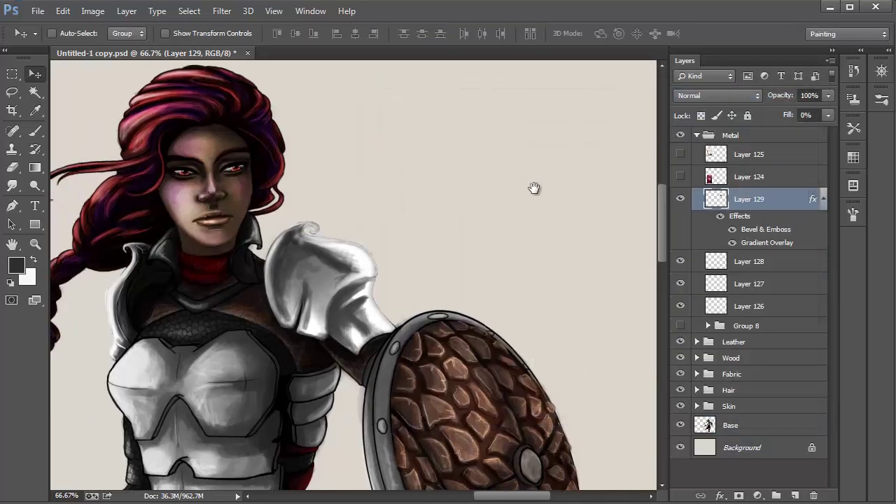
{"action": "left_click", "coordinate": [829, 95]}
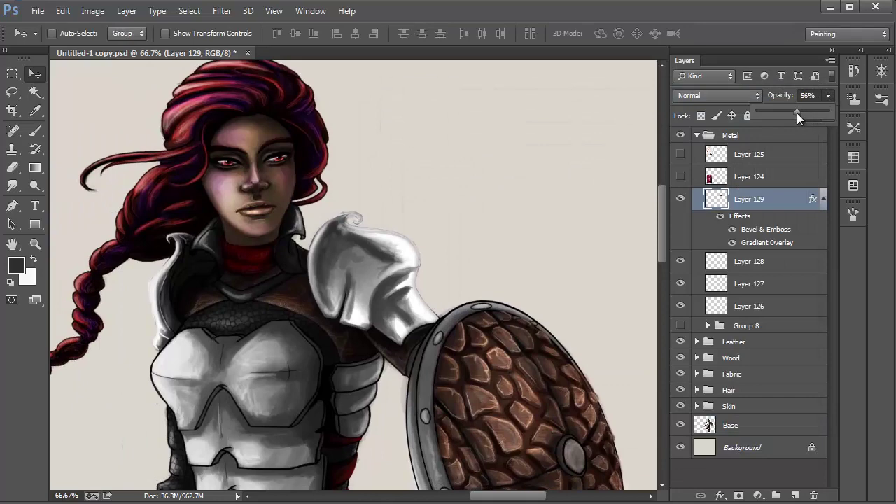
{"action": "left_click_drag", "start_coordinate": [797, 113], "coordinate": [794, 113]}
{"action": "left_click", "coordinate": [735, 199]}
- Toggle the visibility of Layer 129 to compare the shoulder armour with and without its effects
{"action": "left_click", "coordinate": [679, 200]}
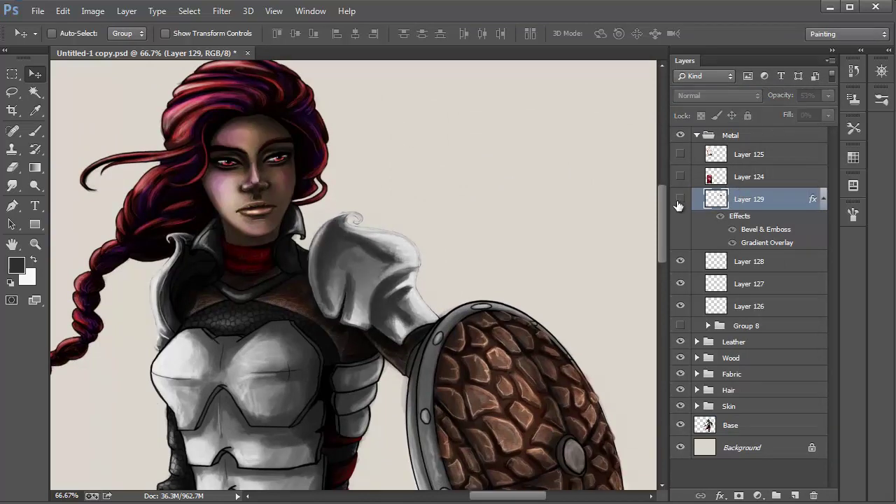
{"action": "left_click", "coordinate": [679, 202]}
{"action": "left_click", "coordinate": [679, 202]}
{"action": "left_click", "coordinate": [679, 202]}
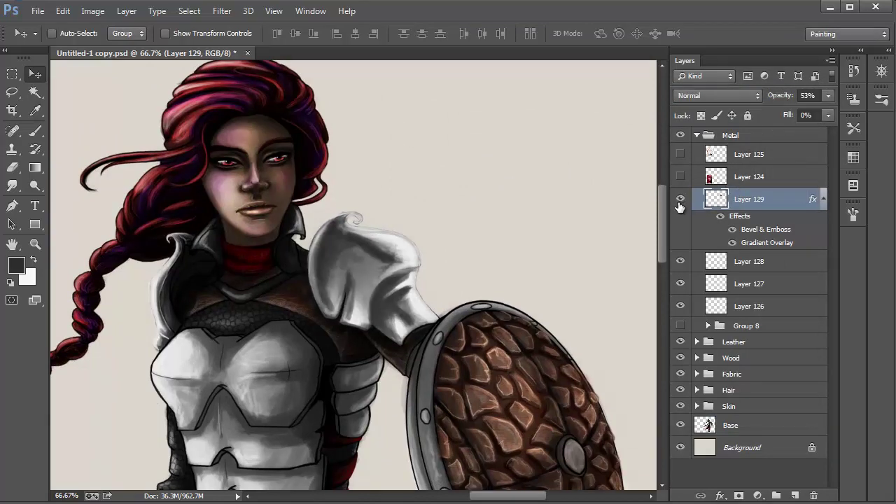
{"action": "left_click", "coordinate": [679, 202]}
{"action": "left_click", "coordinate": [679, 201]}
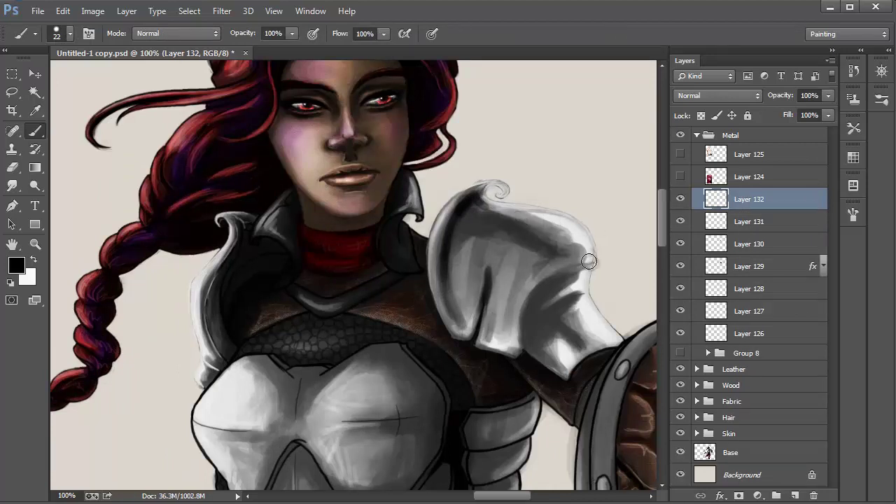
- Paint black shadows on the shoulder guard, breastplate and side plates, and reduce the torso shadow layer's opacity to 50%
{"action": "mouse_move", "coordinate": [588, 261]}
{"action": "left_mouse_down"}
{"action": "mouse_move", "coordinate": [538, 295]}
{"action": "mouse_move", "coordinate": [565, 270]}
{"action": "mouse_move", "coordinate": [528, 310]}
{"action": "left_mouse_up"}
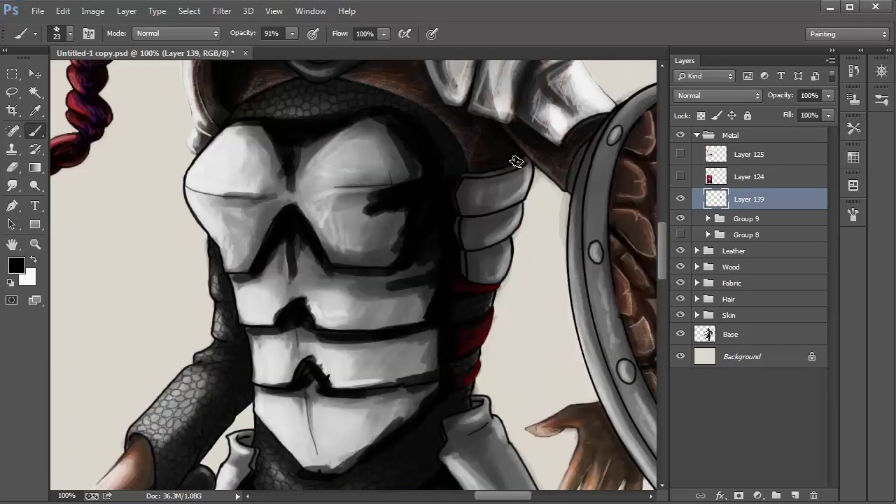
{"action": "mouse_move", "coordinate": [515, 162]}
{"action": "left_mouse_down"}
{"action": "mouse_move", "coordinate": [460, 195]}
{"action": "mouse_move", "coordinate": [512, 204]}
{"action": "mouse_move", "coordinate": [470, 245]}
{"action": "mouse_move", "coordinate": [470, 266]}
{"action": "left_mouse_up"}
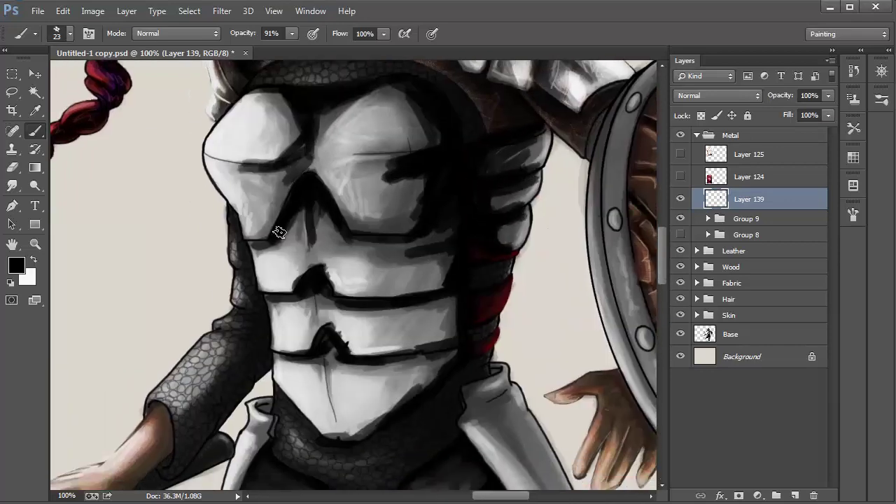
{"action": "left_click_drag", "start_coordinate": [278, 233], "coordinate": [274, 156]}
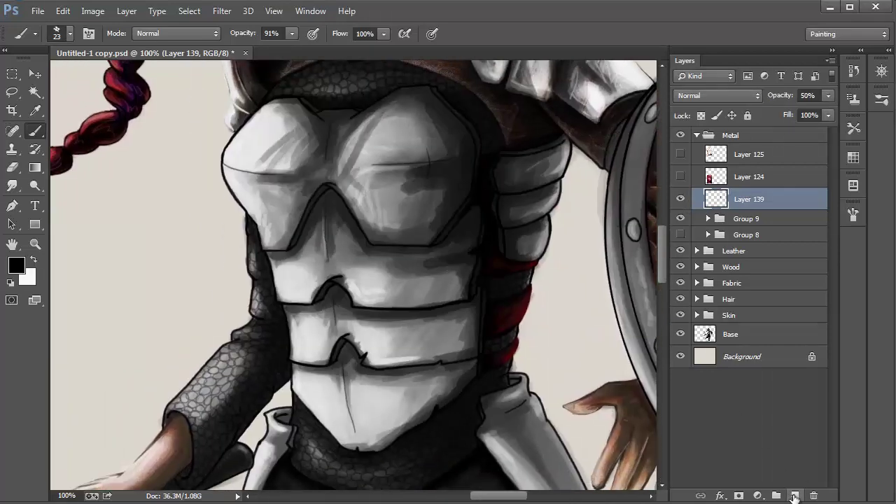
- Add a new layer above the torso shadows, set the brush size to 4 px and sample a light grey from the breastplate
{"action": "left_click", "coordinate": [795, 496]}
{"action": "mouse_move", "coordinate": [270, 149]}
{"action": "left_mouse_down"}
{"action": "mouse_move", "coordinate": [299, 142]}
{"action": "mouse_move", "coordinate": [236, 190]}
{"action": "left_mouse_up"}
{"action": "scroll", "coordinate": [285, 106], "scroll_direction": "up", "scroll_amount": 2}
{"action": "right_click", "coordinate": [285, 173]}
{"action": "left_click", "coordinate": [418, 271]}
{"action": "type", "text": "4"}
{"action": "key", "text": "Return"}
{"action": "left_click", "coordinate": [316, 126], "text": "alt"}
- Paint light grey edge highlights along the outlines of the breastplate and the upper abdominal plate
{"action": "key", "text": "e"}
{"action": "mouse_move", "coordinate": [267, 157]}
{"action": "left_mouse_down"}
{"action": "mouse_move", "coordinate": [297, 127]}
{"action": "mouse_move", "coordinate": [189, 263]}
{"action": "mouse_move", "coordinate": [199, 348]}
{"action": "mouse_move", "coordinate": [253, 423]}
{"action": "left_mouse_up"}
{"action": "key", "text": "b"}
{"action": "left_click_drag", "start_coordinate": [212, 215], "coordinate": [185, 318]}
{"action": "mouse_move", "coordinate": [189, 329]}
{"action": "left_mouse_down"}
{"action": "mouse_move", "coordinate": [213, 304]}
{"action": "mouse_move", "coordinate": [278, 320]}
{"action": "left_mouse_up"}
{"action": "mouse_move", "coordinate": [282, 150]}
{"action": "left_mouse_down"}
{"action": "mouse_move", "coordinate": [344, 98]}
{"action": "mouse_move", "coordinate": [394, 95]}
{"action": "left_mouse_up"}
{"action": "mouse_move", "coordinate": [201, 355]}
{"action": "left_mouse_down"}
{"action": "mouse_move", "coordinate": [144, 236]}
{"action": "mouse_move", "coordinate": [254, 386]}
{"action": "mouse_move", "coordinate": [264, 260]}
{"action": "left_mouse_up"}
{"action": "mouse_move", "coordinate": [245, 241]}
{"action": "left_mouse_down"}
{"action": "mouse_move", "coordinate": [262, 306]}
{"action": "mouse_move", "coordinate": [304, 306]}
{"action": "left_mouse_up"}
{"action": "mouse_move", "coordinate": [276, 314]}
{"action": "left_mouse_down"}
{"action": "mouse_move", "coordinate": [236, 194]}
{"action": "mouse_move", "coordinate": [262, 318]}
{"action": "mouse_move", "coordinate": [312, 346]}
{"action": "left_mouse_up"}
{"action": "left_click_drag", "start_coordinate": [266, 320], "coordinate": [343, 346]}
{"action": "left_click_drag", "start_coordinate": [471, 259], "coordinate": [374, 328]}
{"action": "left_click_drag", "start_coordinate": [318, 392], "coordinate": [291, 252]}
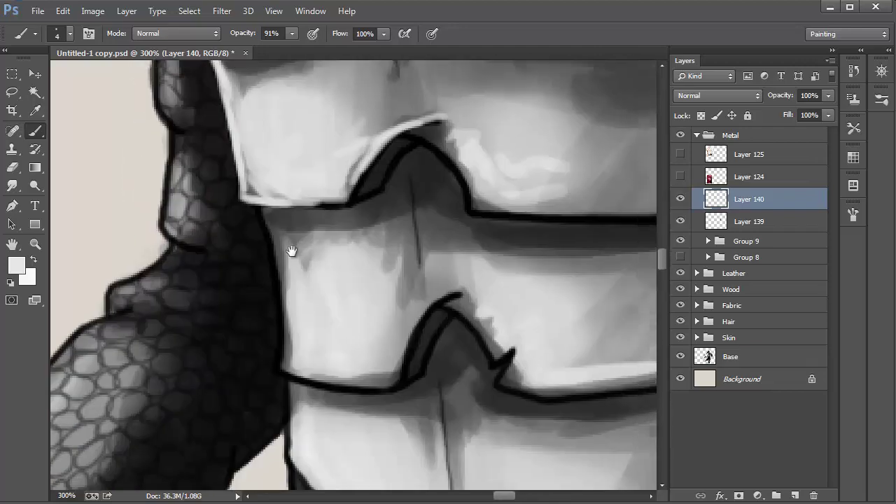
- Paint light grey edge highlights along the outlines of the middle and lowest abdominal plates
{"action": "mouse_move", "coordinate": [256, 209]}
{"action": "left_mouse_down"}
{"action": "mouse_move", "coordinate": [278, 317]}
{"action": "mouse_move", "coordinate": [270, 367]}
{"action": "left_mouse_up"}
{"action": "mouse_move", "coordinate": [270, 367]}
{"action": "left_mouse_down"}
{"action": "mouse_move", "coordinate": [303, 383]}
{"action": "mouse_move", "coordinate": [395, 394]}
{"action": "left_mouse_up"}
{"action": "left_click_drag", "start_coordinate": [458, 297], "coordinate": [387, 353]}
{"action": "left_click_drag", "start_coordinate": [378, 395], "coordinate": [387, 184]}
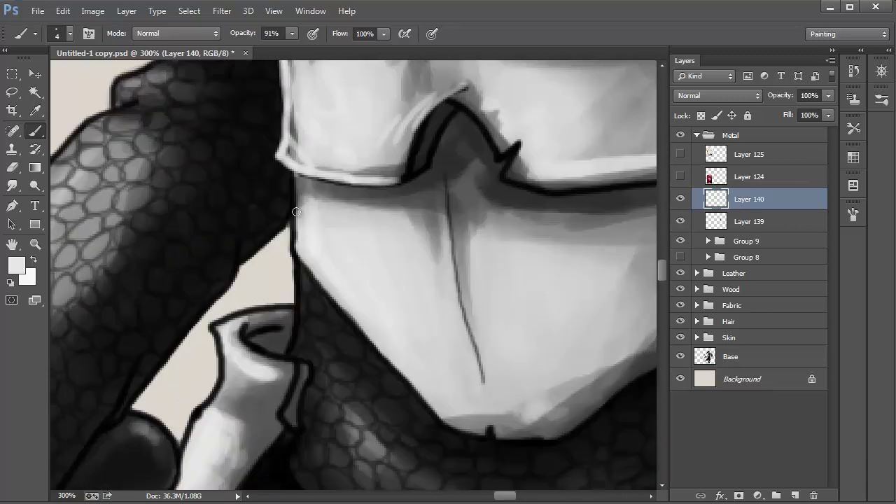
{"action": "left_click_drag", "start_coordinate": [296, 174], "coordinate": [296, 248]}
{"action": "mouse_move", "coordinate": [295, 175]}
{"action": "left_mouse_down"}
{"action": "mouse_move", "coordinate": [293, 257]}
{"action": "mouse_move", "coordinate": [361, 325]}
{"action": "mouse_move", "coordinate": [219, 269]}
{"action": "left_mouse_up"}
{"action": "mouse_move", "coordinate": [211, 259]}
{"action": "left_mouse_down"}
{"action": "mouse_move", "coordinate": [350, 381]}
{"action": "mouse_move", "coordinate": [389, 381]}
{"action": "left_mouse_up"}
{"action": "left_click_drag", "start_coordinate": [308, 116], "coordinate": [319, 252]}
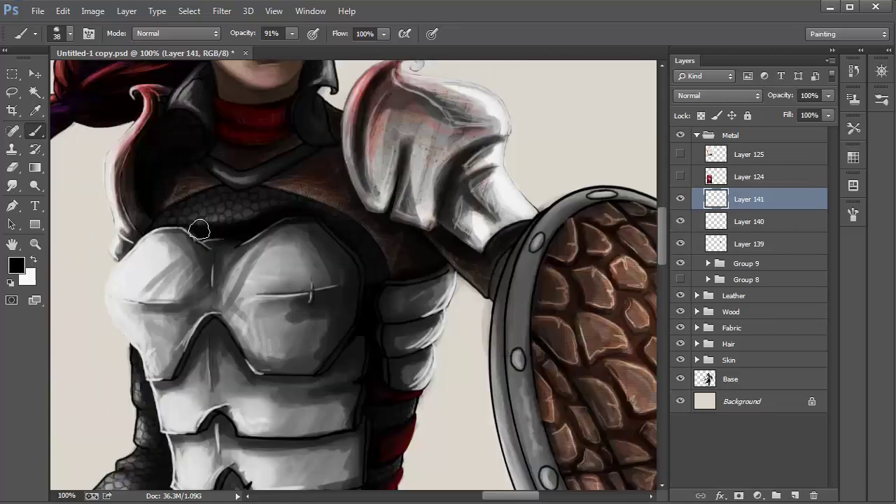
- Paint black shading around the breastplate and side plates on Layer 141 with a 38 px brush, and lower the layer's opacity to 66%
{"action": "mouse_move", "coordinate": [199, 230]}
{"action": "left_mouse_down"}
{"action": "mouse_move", "coordinate": [326, 216]}
{"action": "mouse_move", "coordinate": [385, 273]}
{"action": "mouse_move", "coordinate": [374, 382]}
{"action": "mouse_move", "coordinate": [392, 294]}
{"action": "left_mouse_up"}
{"action": "mouse_move", "coordinate": [364, 339]}
{"action": "left_mouse_down"}
{"action": "mouse_move", "coordinate": [402, 299]}
{"action": "mouse_move", "coordinate": [378, 378]}
{"action": "mouse_move", "coordinate": [402, 388]}
{"action": "mouse_move", "coordinate": [455, 287]}
{"action": "left_mouse_up"}
{"action": "left_click_drag", "start_coordinate": [413, 336], "coordinate": [340, 396]}
{"action": "left_click_drag", "start_coordinate": [302, 299], "coordinate": [302, 288]}
{"action": "left_click_drag", "start_coordinate": [276, 236], "coordinate": [294, 241]}
{"action": "mouse_move", "coordinate": [283, 134]}
{"action": "left_mouse_down"}
{"action": "mouse_move", "coordinate": [294, 168]}
{"action": "mouse_move", "coordinate": [242, 183]}
{"action": "left_mouse_up"}
{"action": "left_click_drag", "start_coordinate": [363, 200], "coordinate": [374, 268]}
{"action": "left_click_drag", "start_coordinate": [305, 122], "coordinate": [289, 142]}
{"action": "left_click_drag", "start_coordinate": [829, 95], "coordinate": [802, 112]}
- Save the document
{"action": "key", "text": "ctrl+minus"}
{"action": "key", "text": "ctrl+minus"}
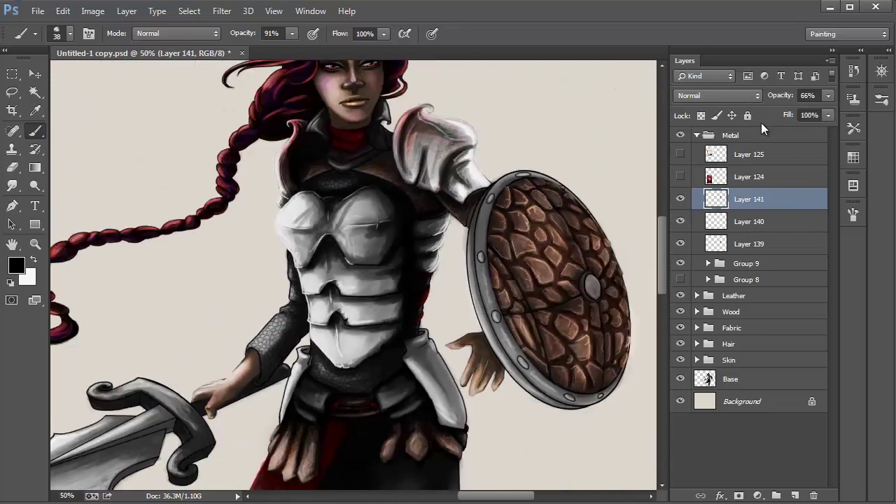
{"action": "left_click_drag", "start_coordinate": [411, 186], "coordinate": [442, 316]}
{"action": "key", "text": "ctrl+s"}
{"action": "left_click_drag", "start_coordinate": [397, 371], "coordinate": [404, 322]}
{"action": "key", "text": "z"}
{"action": "left_click", "coordinate": [404, 322]}
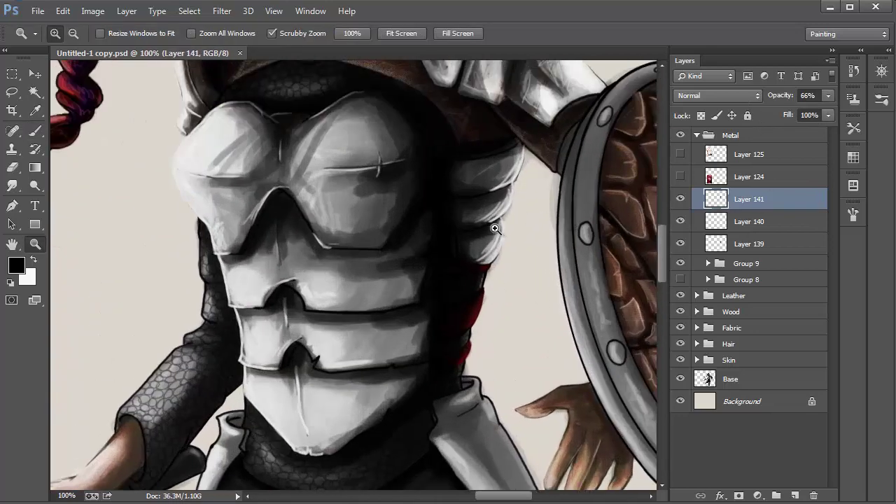
- Show the red grunge texture on Layer 124 and duplicate that layer
{"action": "left_click", "coordinate": [681, 176]}
{"action": "left_click", "coordinate": [748, 177]}
{"action": "left_click", "coordinate": [35, 74]}
{"action": "key", "text": "ctrl+minus"}
{"action": "key", "text": "ctrl+minus"}
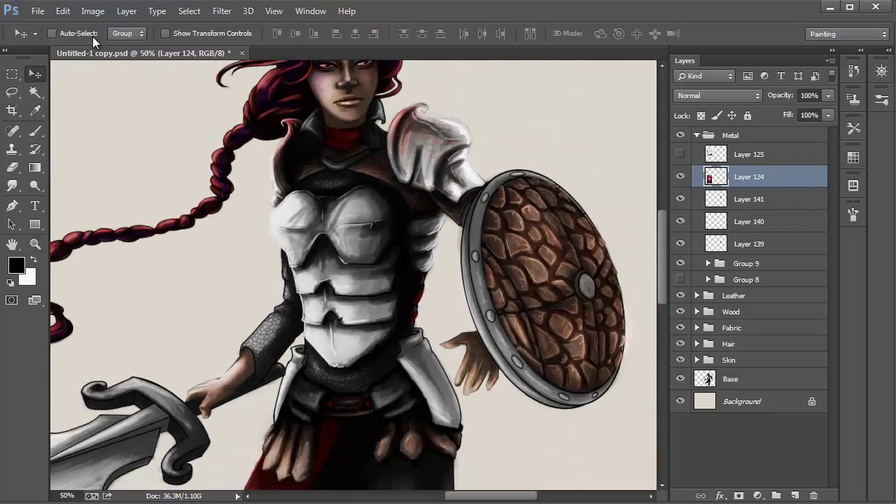
{"action": "key", "text": "ctrl+t"}
{"action": "left_click_drag", "start_coordinate": [175, 301], "coordinate": [315, 280]}
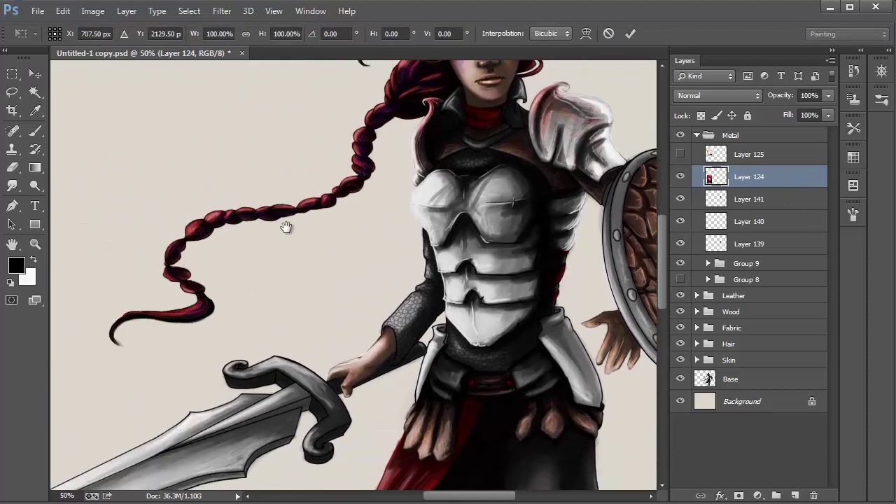
{"action": "key", "text": "Return"}
{"action": "key", "text": "ctrl+minus"}
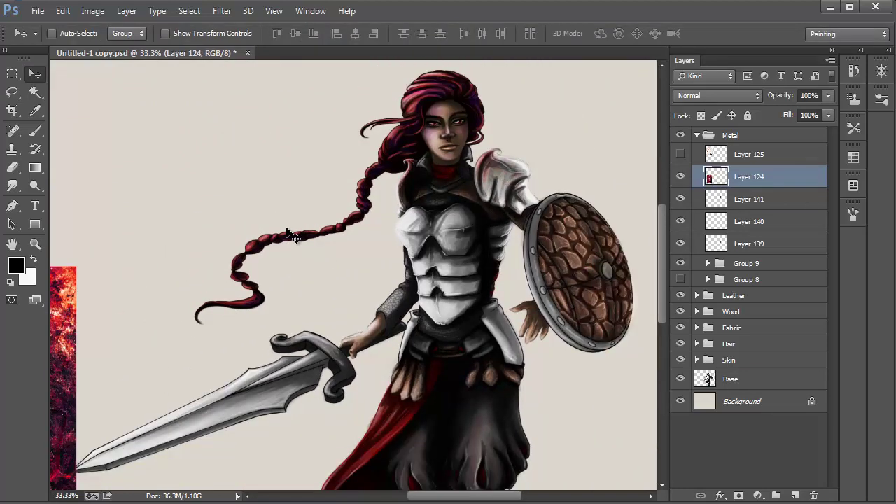
{"action": "key", "text": "ctrl+j"}
- Move the texture copy over the warrior's upper body and lower its opacity to 49%
{"action": "key", "text": "ctrl+t"}
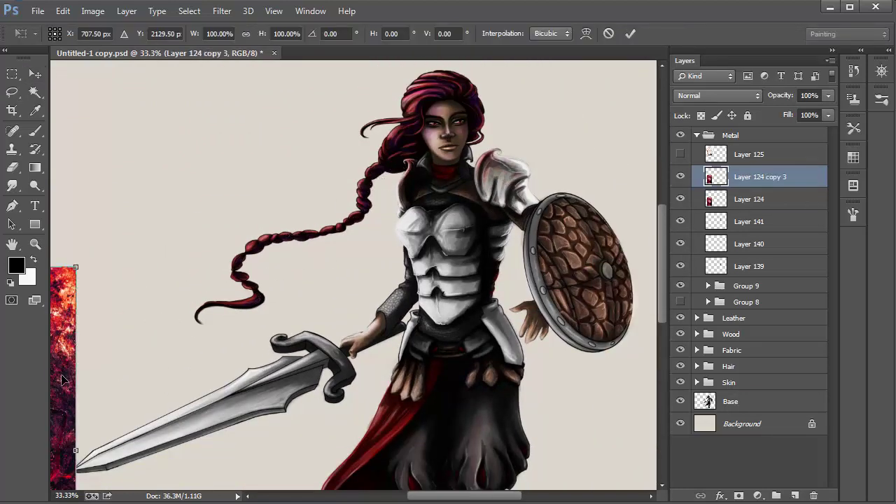
{"action": "left_click_drag", "start_coordinate": [61, 378], "coordinate": [511, 163]}
{"action": "key", "text": "Return"}
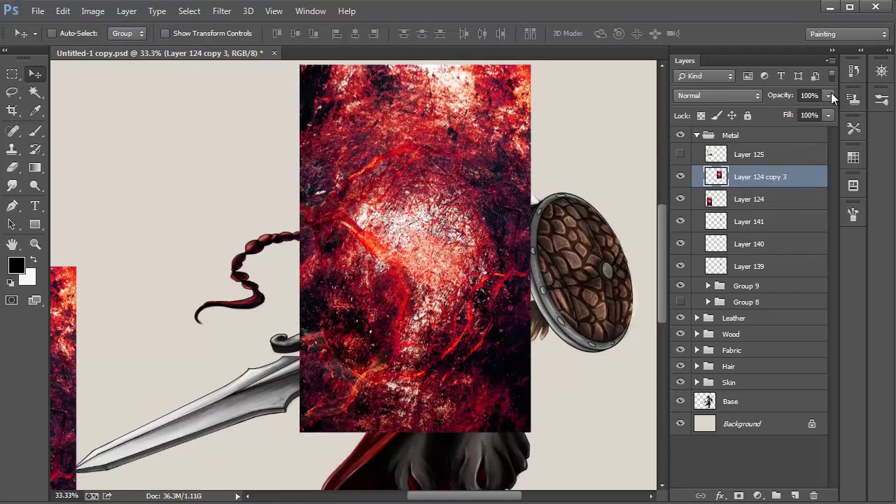
{"action": "left_click_drag", "start_coordinate": [831, 92], "coordinate": [782, 122]}
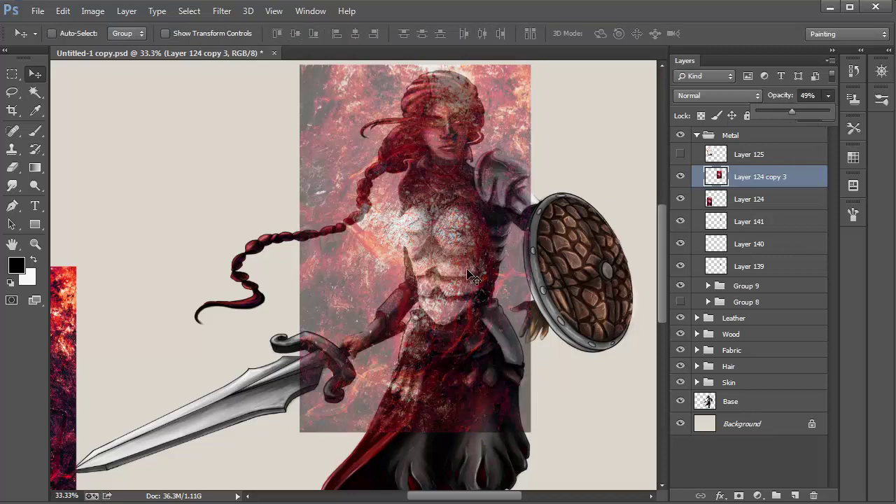
- Shift the texture copy sideways to line up its bright scratched area with the breastplate and abdominal plates
{"action": "left_click_drag", "start_coordinate": [471, 275], "coordinate": [431, 272]}
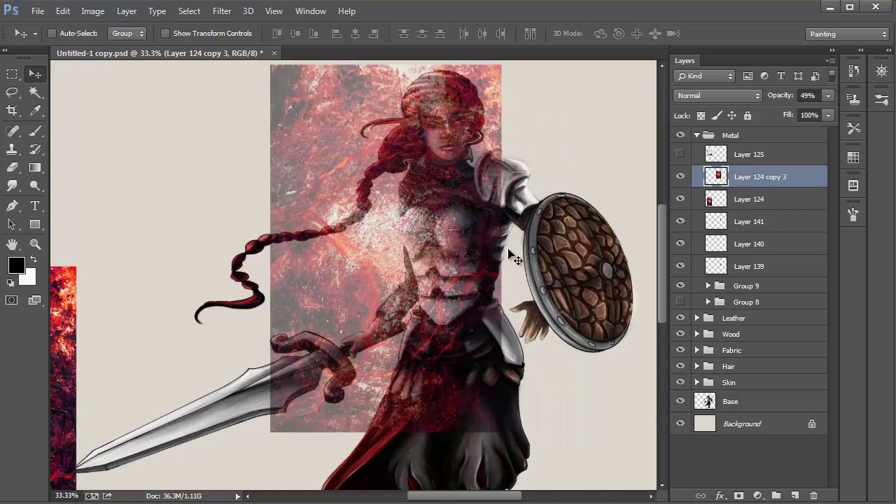
{"action": "key", "text": "ctrl+plus"}
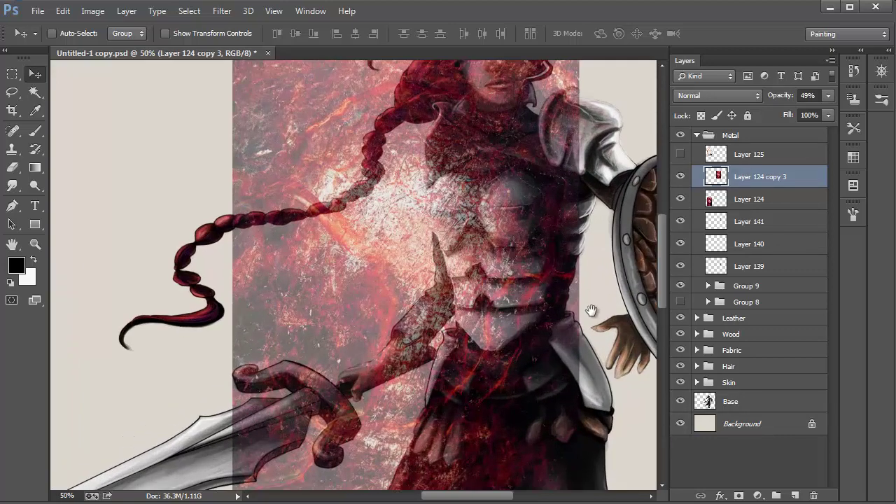
{"action": "left_click_drag", "start_coordinate": [591, 311], "coordinate": [435, 243]}
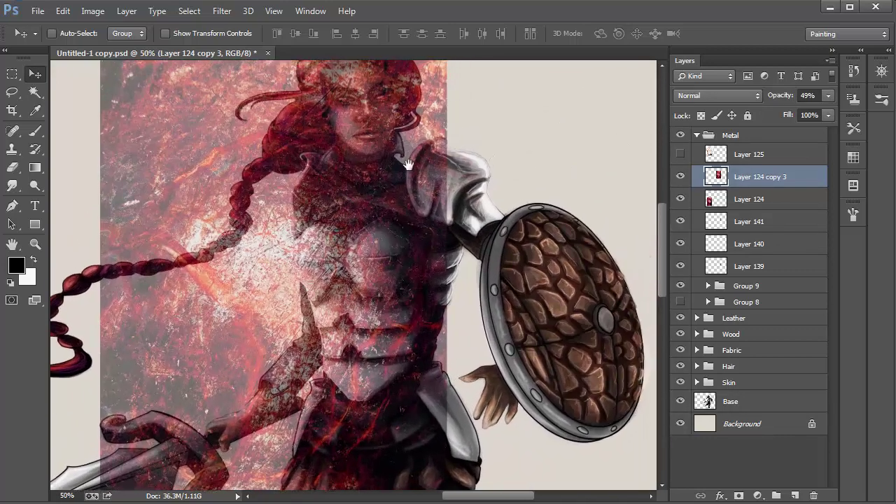
{"action": "key", "text": "e"}
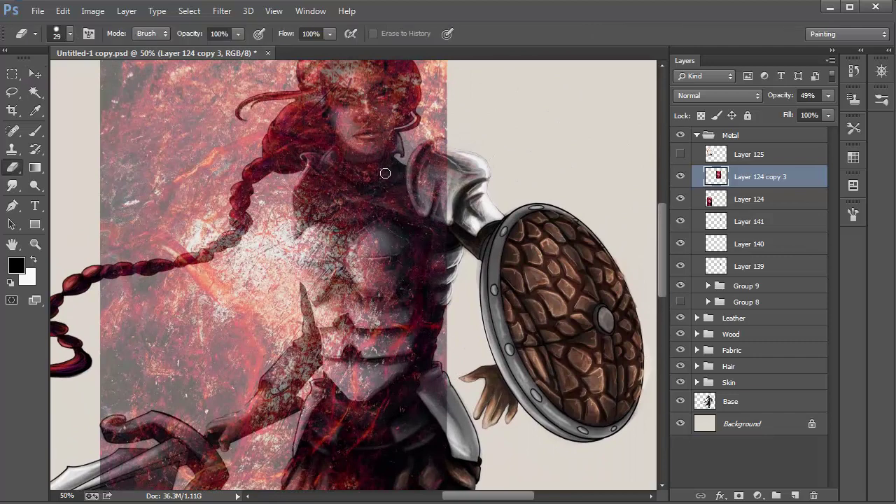
{"action": "left_click", "coordinate": [12, 92]}
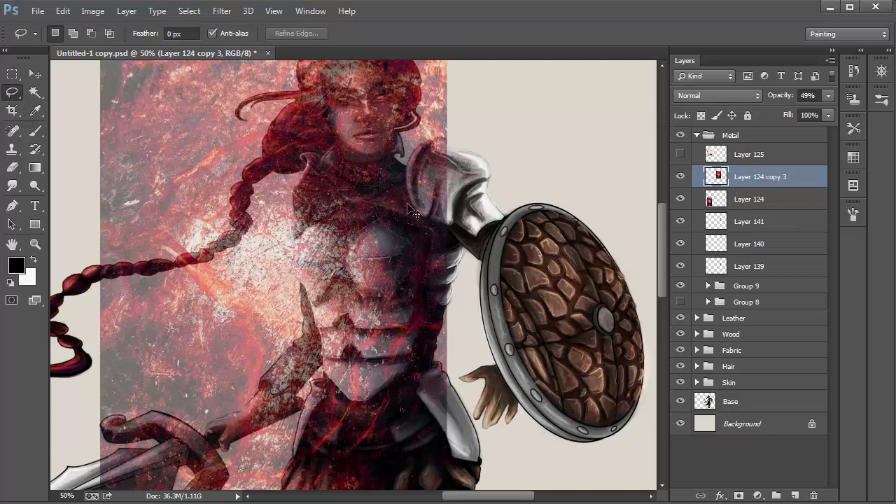
{"action": "key", "text": "ctrl+t"}
{"action": "left_click_drag", "start_coordinate": [379, 272], "coordinate": [397, 275]}
{"action": "key", "text": "Return"}
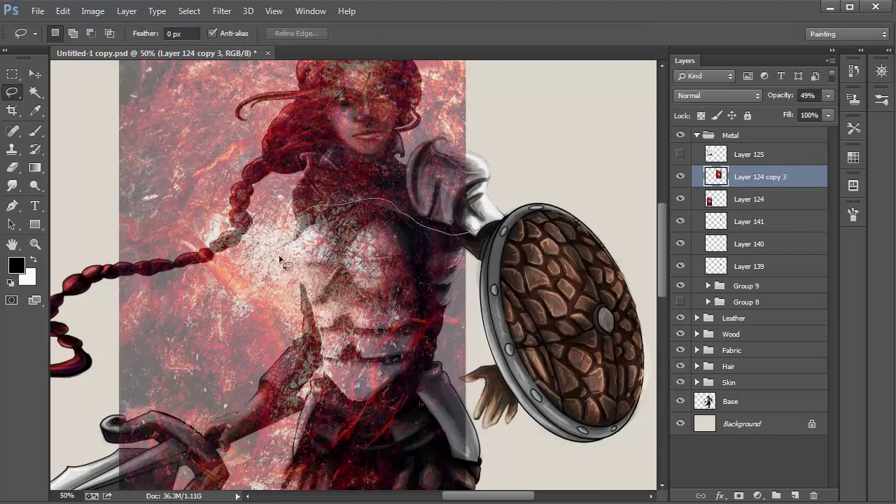
- Lasso the texture areas surrounding the torso, delete them from the texture copy, and deselect
{"action": "mouse_move", "coordinate": [468, 233]}
{"action": "left_mouse_down"}
{"action": "mouse_move", "coordinate": [560, 158]}
{"action": "mouse_move", "coordinate": [581, 209]}
{"action": "left_mouse_up"}
{"action": "key", "text": "ctrl+minus"}
{"action": "key", "text": "ctrl+minus"}
{"action": "key", "text": "ctrl+minus"}
{"action": "left_click_drag", "start_coordinate": [470, 124], "coordinate": [499, 206]}
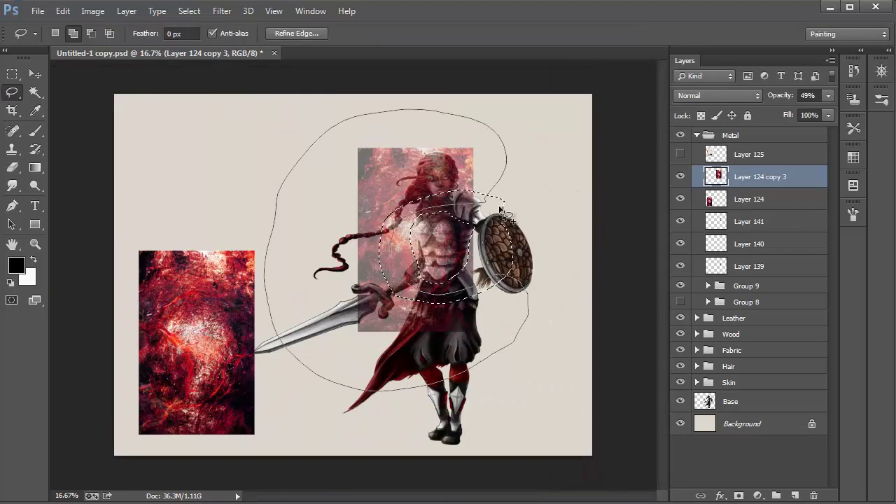
{"action": "key", "text": "Delete"}
{"action": "key", "text": "ctrl+d"}
- Lower the texture copy's opacity to 27% and erase the texture spilling beyond the torso armour with a 29 px eraser
{"action": "key", "text": "ctrl+plus"}
{"action": "key", "text": "ctrl+plus"}
{"action": "key", "text": "ctrl+plus"}
{"action": "key", "text": "ctrl+plus"}
{"action": "key", "text": "e"}
{"action": "left_click_drag", "start_coordinate": [217, 252], "coordinate": [230, 286]}
{"action": "left_click", "coordinate": [828, 95]}
{"action": "left_click_drag", "start_coordinate": [796, 110], "coordinate": [779, 111]}
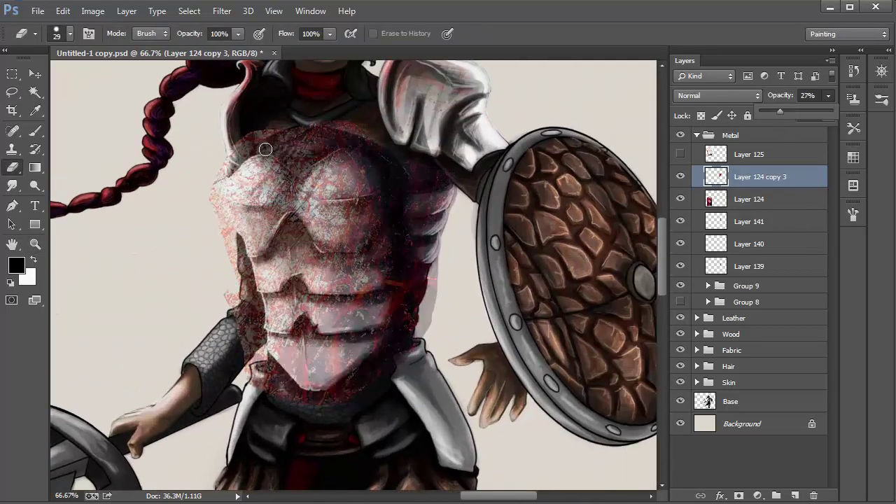
{"action": "left_click_drag", "start_coordinate": [262, 150], "coordinate": [222, 175]}
{"action": "mouse_move", "coordinate": [227, 236]}
{"action": "left_mouse_down"}
{"action": "mouse_move", "coordinate": [247, 303]}
{"action": "mouse_move", "coordinate": [236, 341]}
{"action": "left_mouse_up"}
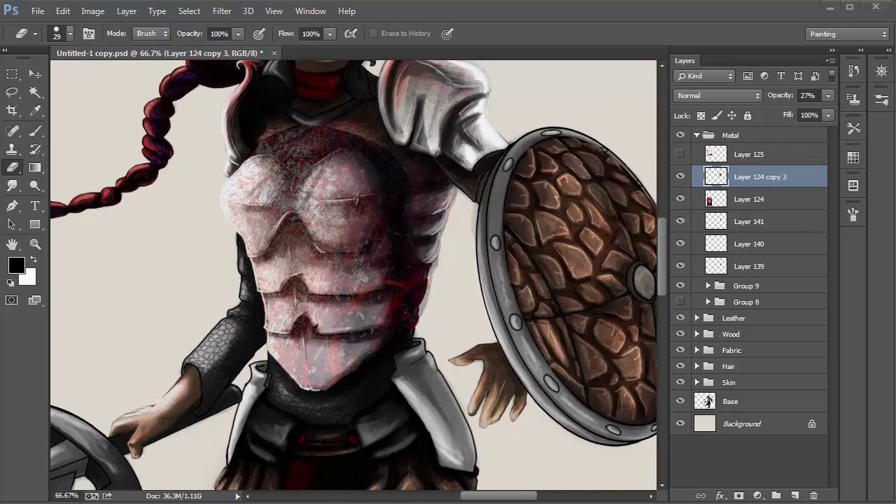
{"action": "mouse_move", "coordinate": [242, 136]}
{"action": "left_mouse_down"}
{"action": "mouse_move", "coordinate": [276, 147]}
{"action": "mouse_move", "coordinate": [358, 140]}
{"action": "left_mouse_up"}
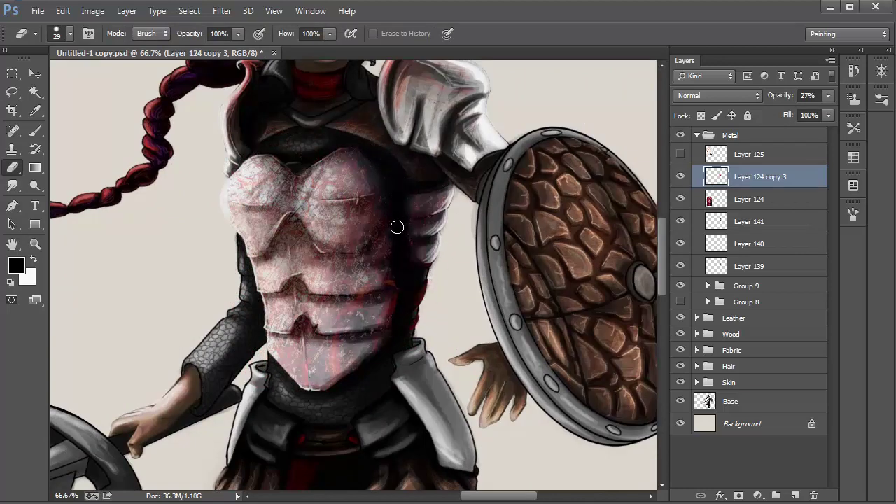
- Compare the armour with and without the texture copy, set its blending mode to Overlay, and raise its opacity to 47%
{"action": "left_click", "coordinate": [35, 73]}
{"action": "left_click_drag", "start_coordinate": [463, 110], "coordinate": [473, 157]}
{"action": "left_click", "coordinate": [680, 178]}
{"action": "left_click", "coordinate": [680, 178]}
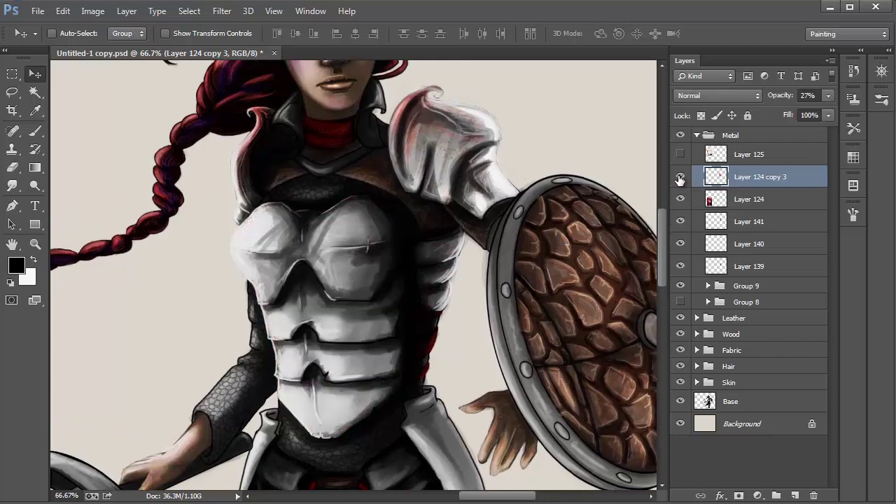
{"action": "left_click", "coordinate": [680, 177]}
{"action": "left_click", "coordinate": [749, 96]}
{"action": "left_click", "coordinate": [708, 280]}
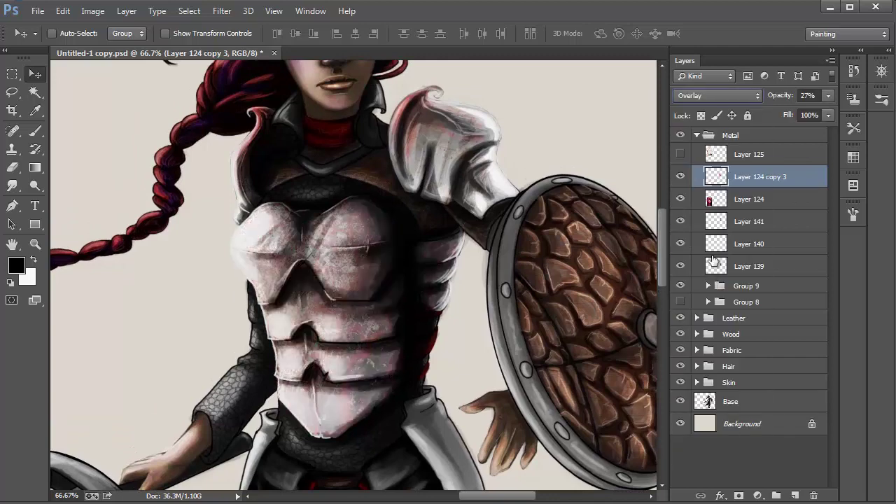
{"action": "left_click_drag", "start_coordinate": [804, 112], "coordinate": [773, 119]}
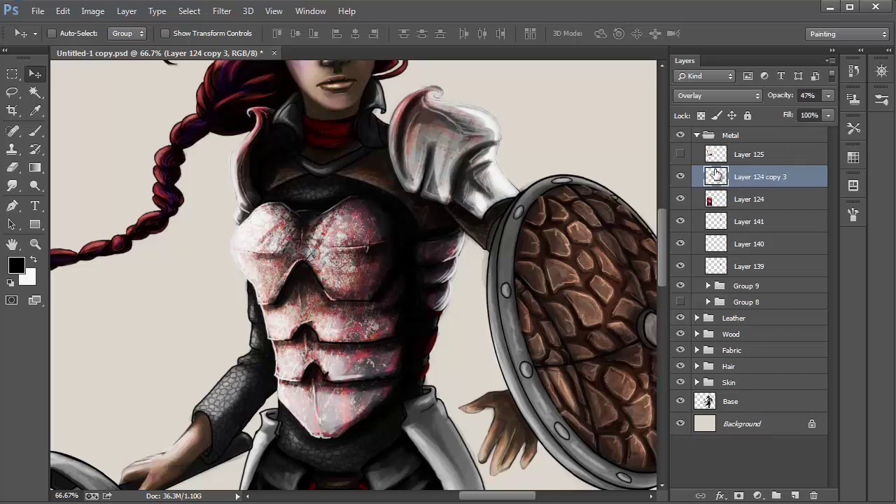
- Desaturate the texture copy, lower its opacity to 32%, and compare the armour with and without it
{"action": "left_click", "coordinate": [127, 11]}
{"action": "mouse_move", "coordinate": [92, 11]}
{"action": "mouse_move", "coordinate": [206, 46]}
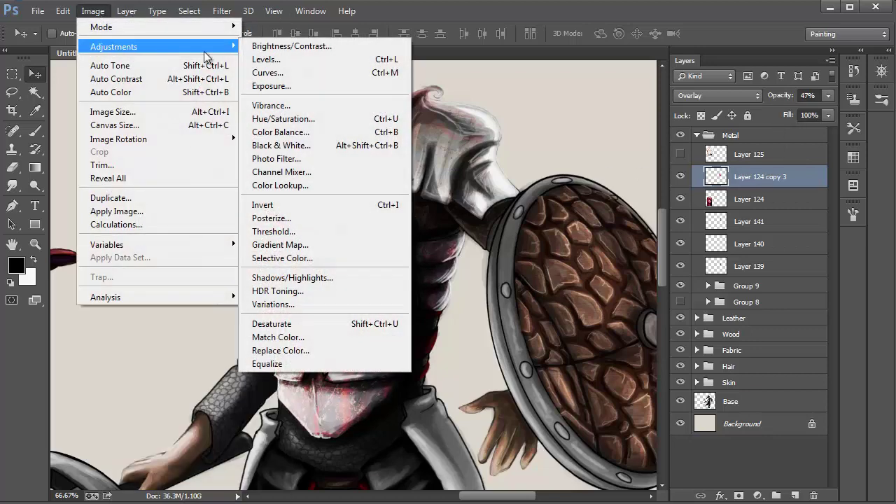
{"action": "left_click", "coordinate": [283, 323]}
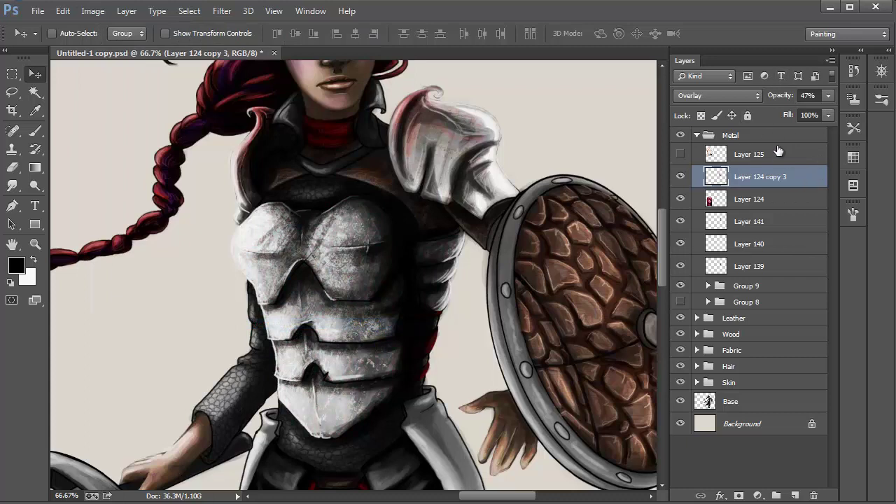
{"action": "left_click", "coordinate": [829, 96]}
{"action": "left_click_drag", "start_coordinate": [802, 111], "coordinate": [788, 116]}
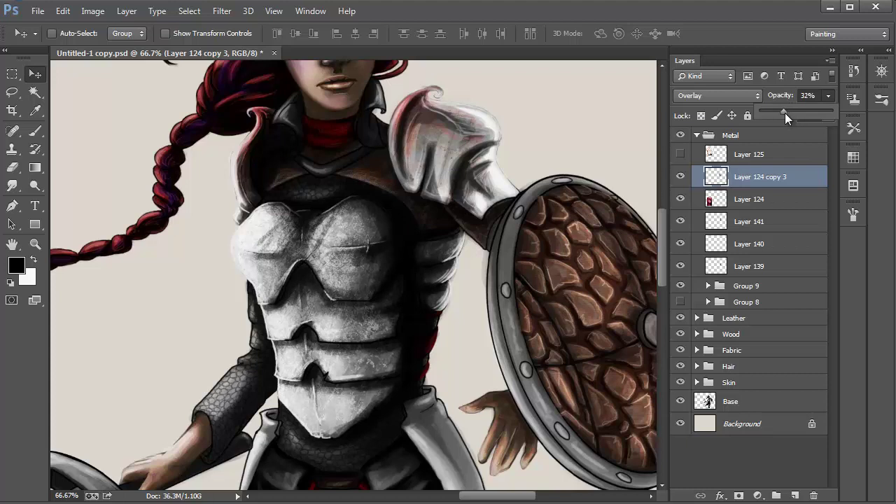
{"action": "left_click", "coordinate": [681, 177]}
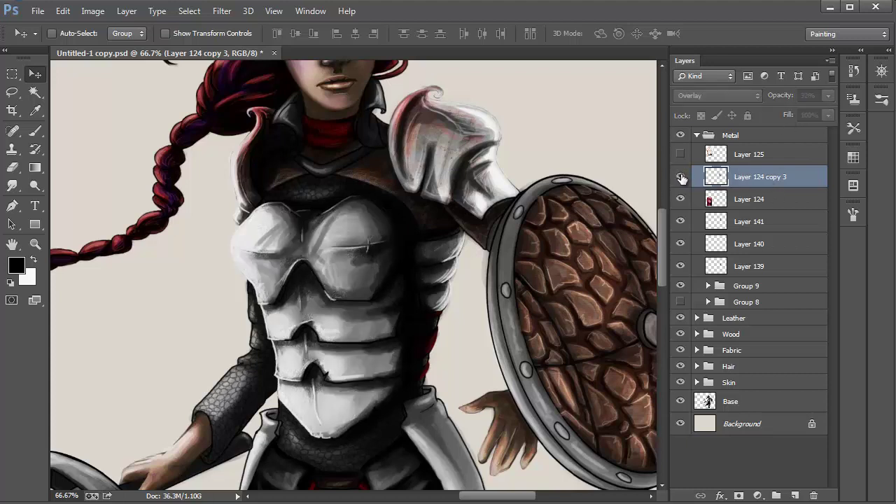
{"action": "left_click", "coordinate": [681, 177]}
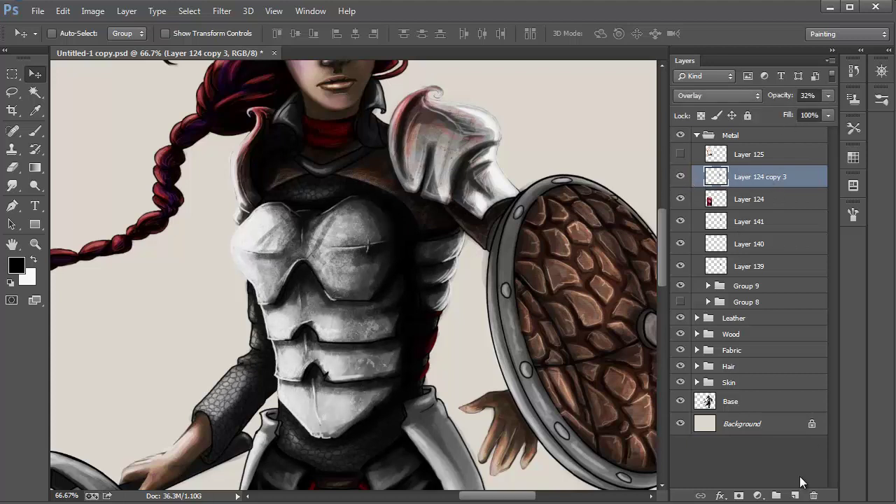
- Create a new layer above the texture copy and paint bright red patches on the breastplate with a 38 px brush
{"action": "left_click", "coordinate": [795, 496]}
{"action": "key", "text": "b"}
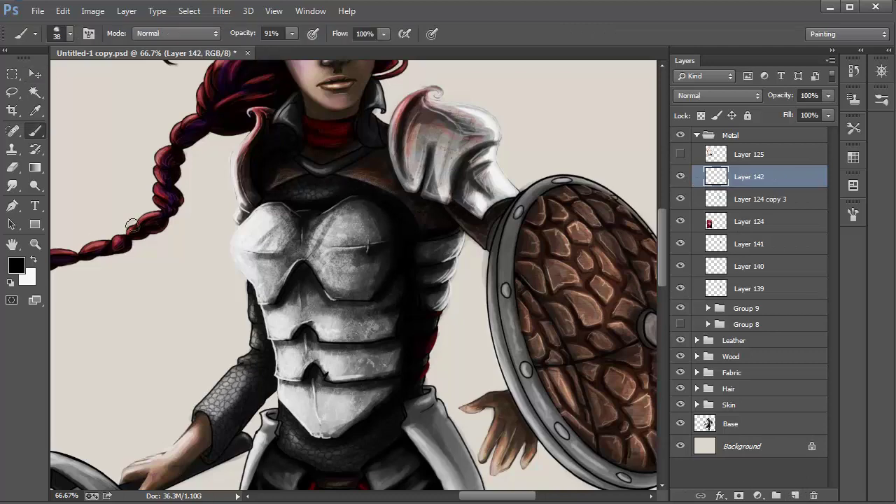
{"action": "left_click", "coordinate": [17, 266]}
{"action": "left_click", "coordinate": [618, 259]}
{"action": "left_click", "coordinate": [632, 238]}
{"action": "key", "text": "Return"}
{"action": "right_click", "coordinate": [318, 215]}
{"action": "left_click", "coordinate": [740, 180]}
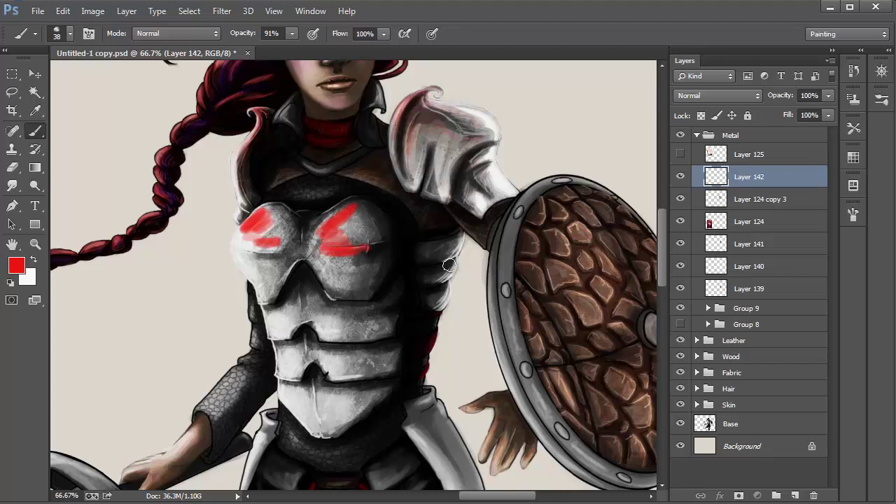
- Paint bright red patches along the edges of the abdominal plates and on the side plates
{"action": "left_click_drag", "start_coordinate": [360, 198], "coordinate": [400, 270]}
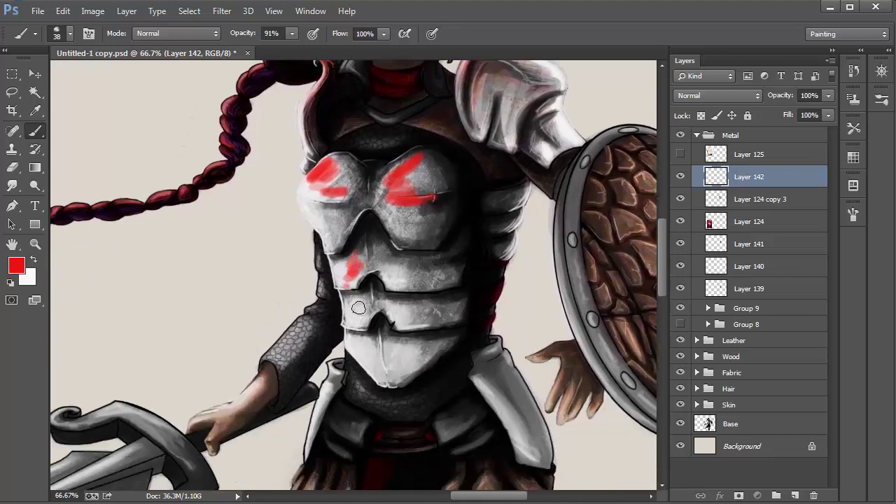
{"action": "left_click_drag", "start_coordinate": [352, 344], "coordinate": [376, 374]}
{"action": "left_click_drag", "start_coordinate": [464, 309], "coordinate": [411, 347]}
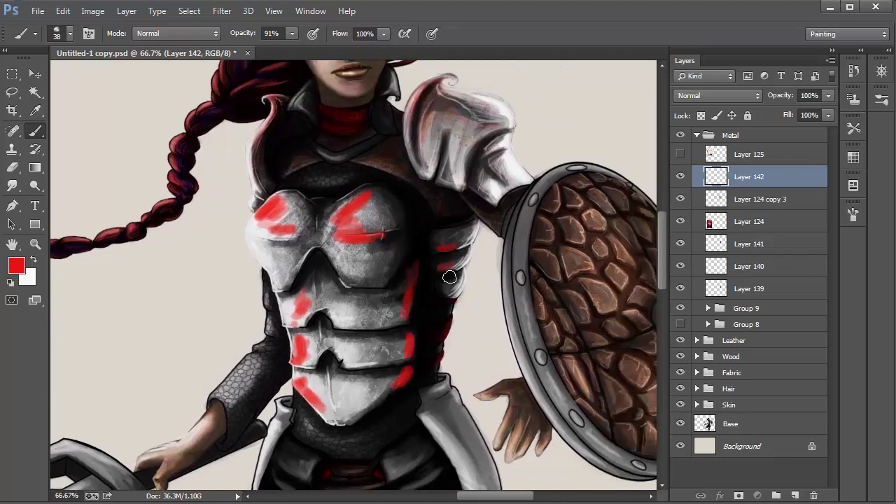
- Dab brown sampled from the shield onto the armour plates, try Overlay on Layer 142, and switch to a subtler blending mode
{"action": "left_click", "coordinate": [579, 250], "text": "alt"}
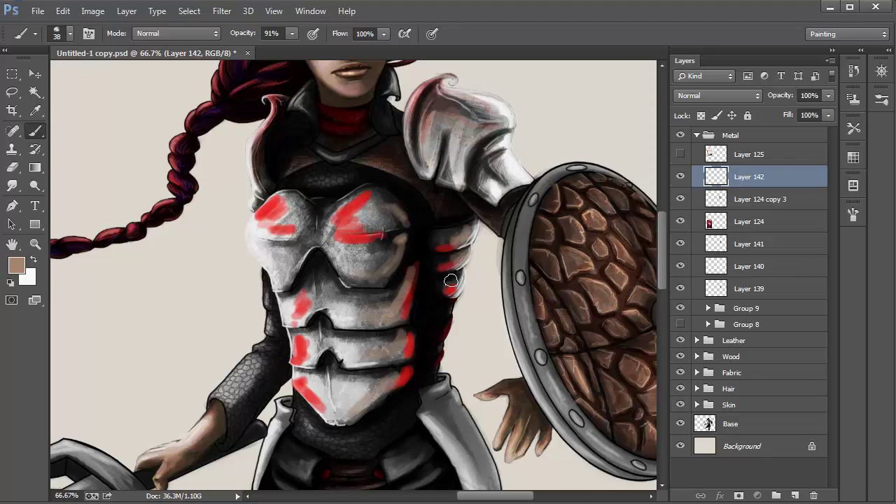
{"action": "left_click", "coordinate": [742, 95]}
{"action": "left_click", "coordinate": [700, 277]}
{"action": "left_click", "coordinate": [732, 95]}
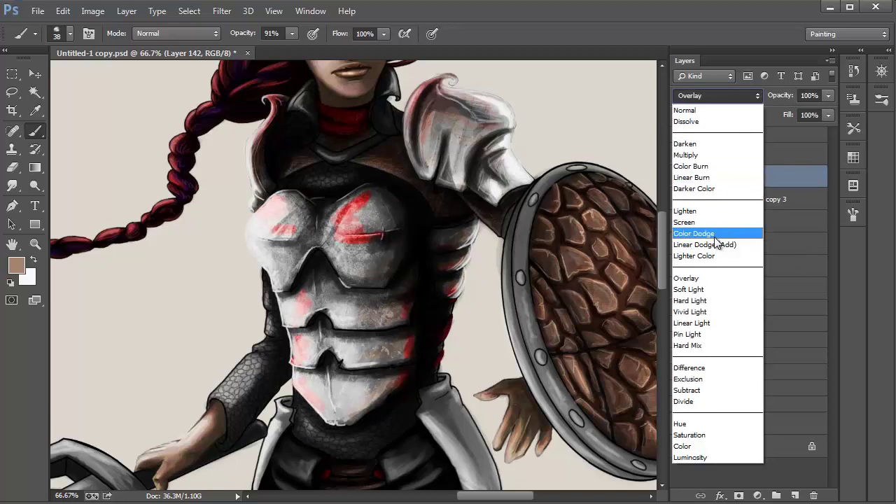
{"action": "left_click", "coordinate": [713, 166]}
- Create a new layer and add a brown radial gradient over the shield-side edge of the torso armour
{"action": "key", "text": "ctrl+shift+alt+n"}
{"action": "key", "text": "g"}
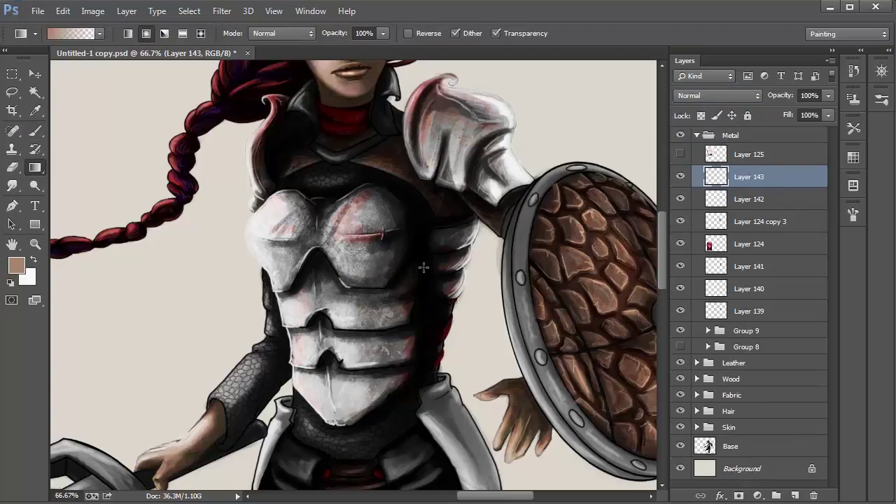
{"action": "left_click_drag", "start_coordinate": [469, 301], "coordinate": [367, 228]}
- Set the foreground colour to bright red and add red radial gradients along the sword-arm side of the torso
{"action": "left_click", "coordinate": [17, 266]}
{"action": "left_click", "coordinate": [662, 224]}
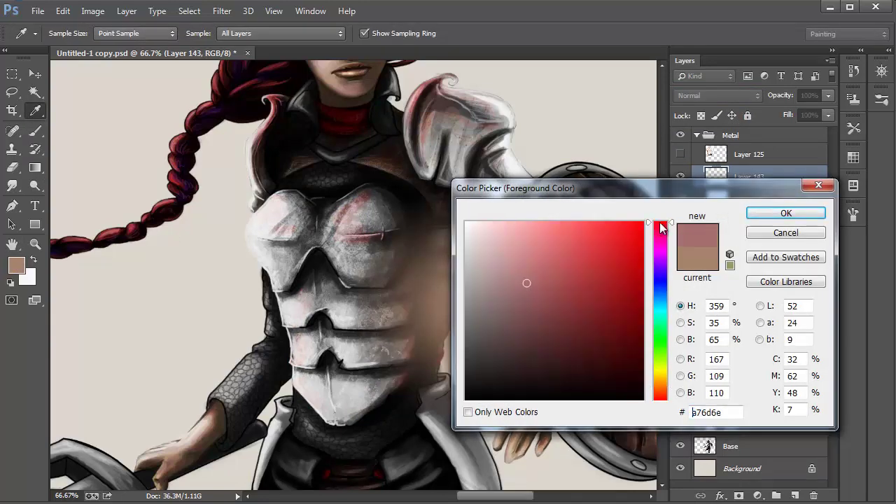
{"action": "left_click", "coordinate": [623, 242]}
{"action": "left_click", "coordinate": [785, 213]}
{"action": "left_click_drag", "start_coordinate": [297, 233], "coordinate": [312, 249]}
{"action": "left_click_drag", "start_coordinate": [230, 340], "coordinate": [308, 371]}
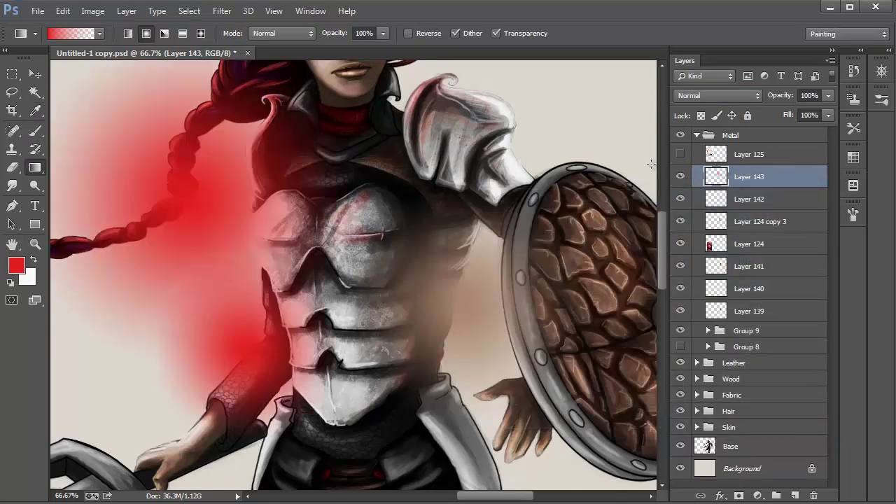
- Erase the red gradient spilling outside the torso armour on Layer 143 with a 101 px eraser
{"action": "key", "text": "e"}
{"action": "right_click", "coordinate": [228, 142]}
{"action": "left_click_drag", "start_coordinate": [168, 88], "coordinate": [178, 83]}
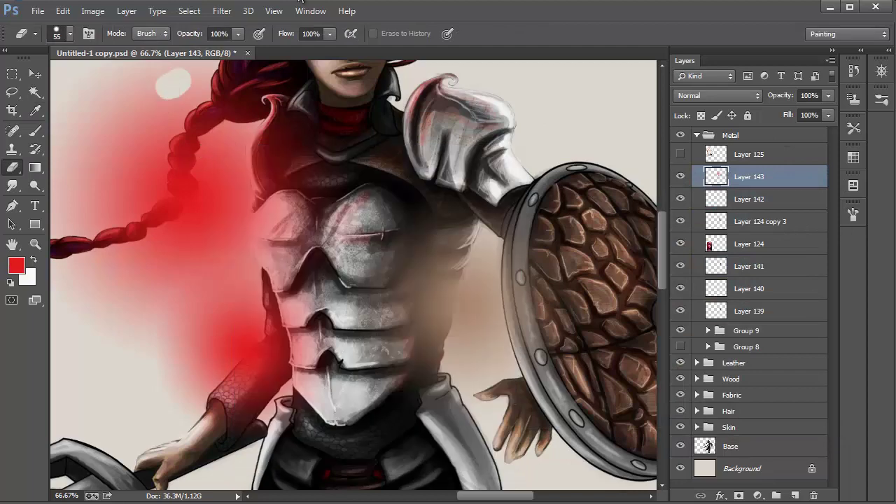
{"action": "key", "text": "ctrl+minus"}
{"action": "left_click_drag", "start_coordinate": [284, 175], "coordinate": [296, 190]}
{"action": "right_click", "coordinate": [272, 182]}
{"action": "left_click", "coordinate": [380, 201]}
{"action": "mouse_move", "coordinate": [240, 129]}
{"action": "left_mouse_down"}
{"action": "mouse_move", "coordinate": [179, 164]}
{"action": "mouse_move", "coordinate": [298, 79]}
{"action": "mouse_move", "coordinate": [239, 156]}
{"action": "mouse_move", "coordinate": [287, 159]}
{"action": "mouse_move", "coordinate": [310, 202]}
{"action": "mouse_move", "coordinate": [355, 205]}
{"action": "mouse_move", "coordinate": [328, 177]}
{"action": "mouse_move", "coordinate": [293, 221]}
{"action": "mouse_move", "coordinate": [267, 237]}
{"action": "mouse_move", "coordinate": [273, 289]}
{"action": "mouse_move", "coordinate": [300, 335]}
{"action": "mouse_move", "coordinate": [308, 388]}
{"action": "mouse_move", "coordinate": [253, 288]}
{"action": "mouse_move", "coordinate": [243, 326]}
{"action": "mouse_move", "coordinate": [198, 319]}
{"action": "mouse_move", "coordinate": [174, 368]}
{"action": "left_mouse_up"}
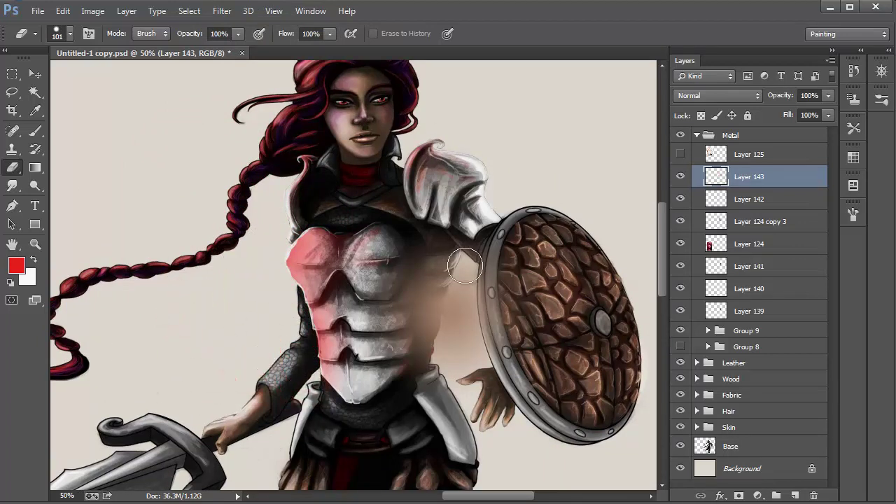
- Erase the brown gradient spilling between the torso armour and the shield, and set Layer 143 to Overlay
{"action": "mouse_move", "coordinate": [465, 267]}
{"action": "left_mouse_down"}
{"action": "mouse_move", "coordinate": [488, 379]}
{"action": "mouse_move", "coordinate": [463, 308]}
{"action": "mouse_move", "coordinate": [459, 367]}
{"action": "mouse_move", "coordinate": [417, 384]}
{"action": "mouse_move", "coordinate": [410, 364]}
{"action": "left_mouse_up"}
{"action": "mouse_move", "coordinate": [428, 190]}
{"action": "left_mouse_down"}
{"action": "mouse_move", "coordinate": [436, 236]}
{"action": "mouse_move", "coordinate": [406, 296]}
{"action": "mouse_move", "coordinate": [421, 371]}
{"action": "left_mouse_up"}
{"action": "left_click", "coordinate": [752, 95]}
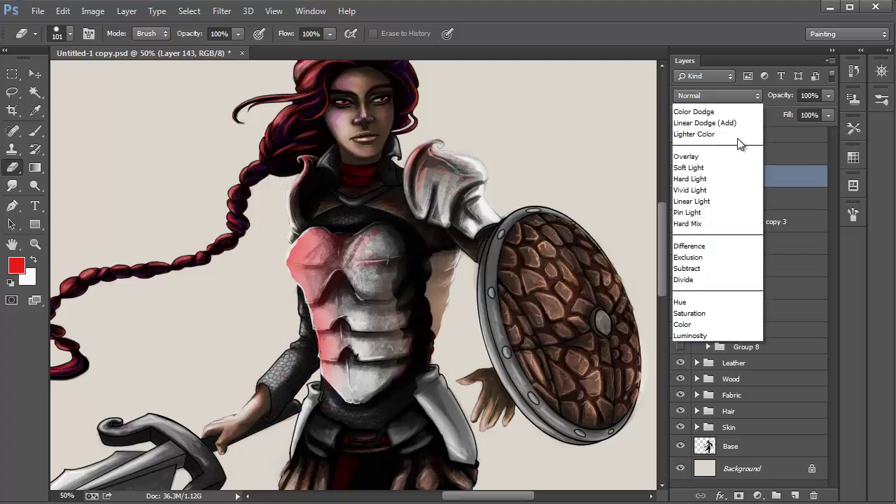
{"action": "left_click", "coordinate": [720, 279]}
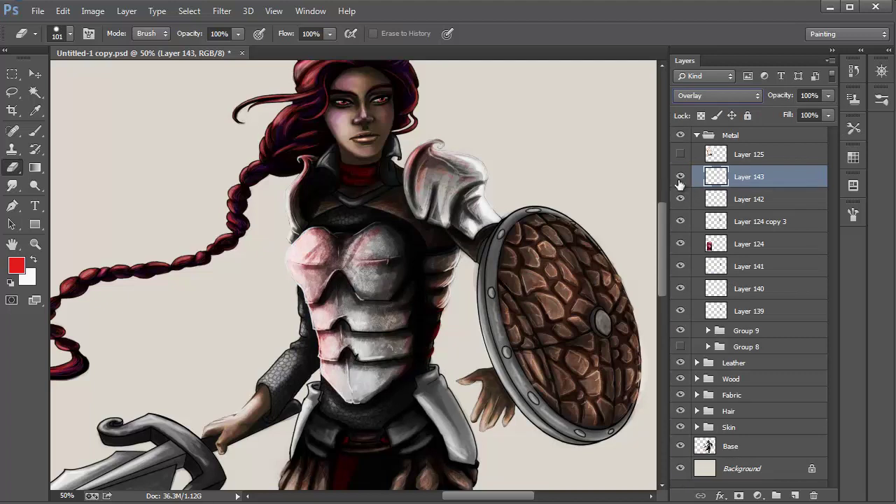
- Lower the opacity of Layer 143 and toggle its visibility to compare the tinted torso with the plain one
{"action": "left_click", "coordinate": [680, 179]}
{"action": "left_click", "coordinate": [680, 179]}
{"action": "left_click", "coordinate": [827, 96]}
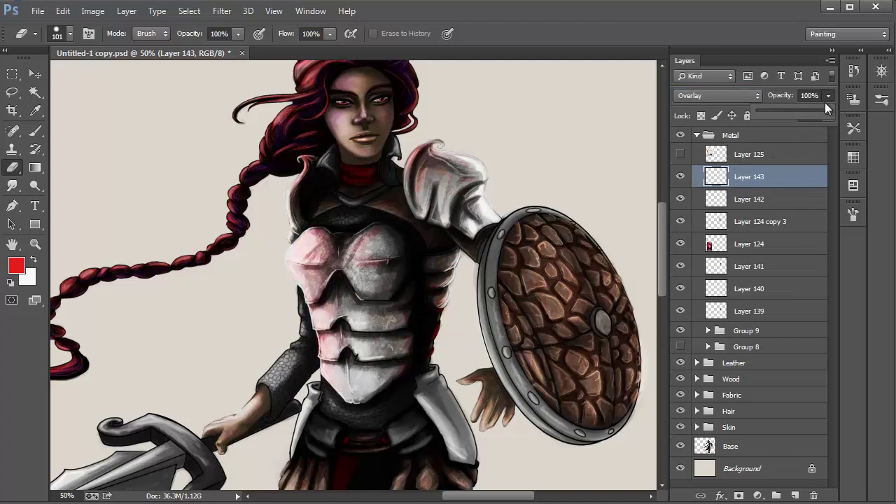
{"action": "left_click_drag", "start_coordinate": [797, 110], "coordinate": [795, 110]}
{"action": "left_click", "coordinate": [680, 180]}
{"action": "left_click", "coordinate": [680, 179]}
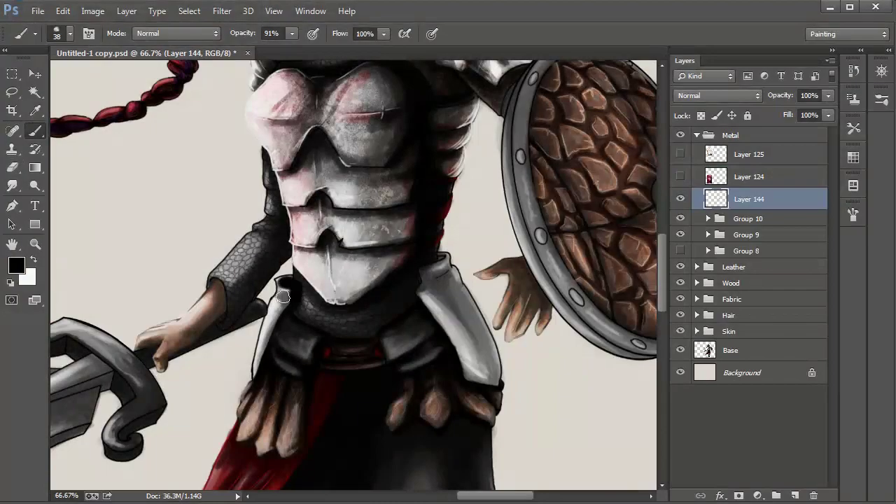
- Paint black shadows on Layer 144 over the hip plates and along the shield's metal rim with a 38 px brush
{"action": "left_click_drag", "start_coordinate": [283, 297], "coordinate": [292, 293]}
{"action": "mouse_move", "coordinate": [420, 274]}
{"action": "left_mouse_down"}
{"action": "mouse_move", "coordinate": [455, 287]}
{"action": "mouse_move", "coordinate": [462, 380]}
{"action": "mouse_move", "coordinate": [477, 381]}
{"action": "left_mouse_up"}
{"action": "left_click_drag", "start_coordinate": [463, 151], "coordinate": [371, 300]}
{"action": "left_click_drag", "start_coordinate": [431, 221], "coordinate": [434, 354]}
{"action": "left_click_drag", "start_coordinate": [462, 308], "coordinate": [379, 234]}
{"action": "left_click_drag", "start_coordinate": [350, 271], "coordinate": [416, 399]}
{"action": "left_click_drag", "start_coordinate": [369, 350], "coordinate": [459, 423]}
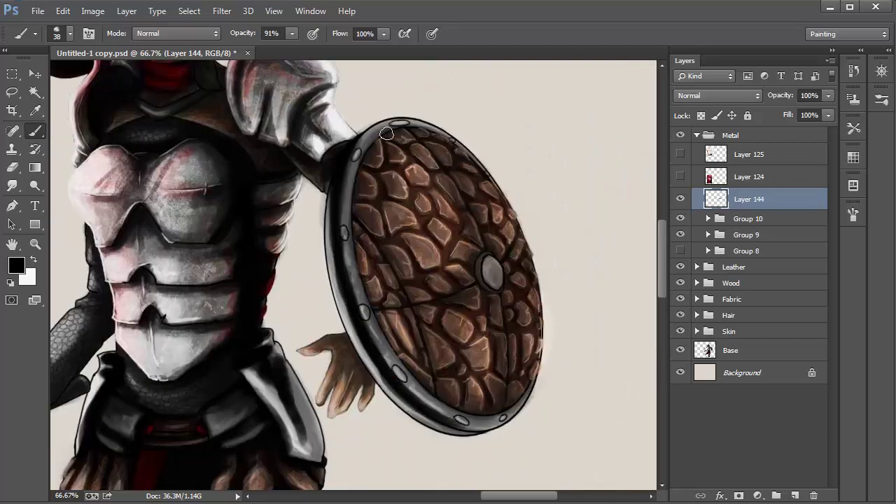
- Shade the inner edge of the shield rim and its centre boss in black on Layer 144
{"action": "left_click_drag", "start_coordinate": [398, 130], "coordinate": [355, 211]}
{"action": "left_click_drag", "start_coordinate": [355, 178], "coordinate": [417, 371]}
{"action": "left_click_drag", "start_coordinate": [375, 289], "coordinate": [462, 403]}
{"action": "left_click_drag", "start_coordinate": [483, 259], "coordinate": [492, 284]}
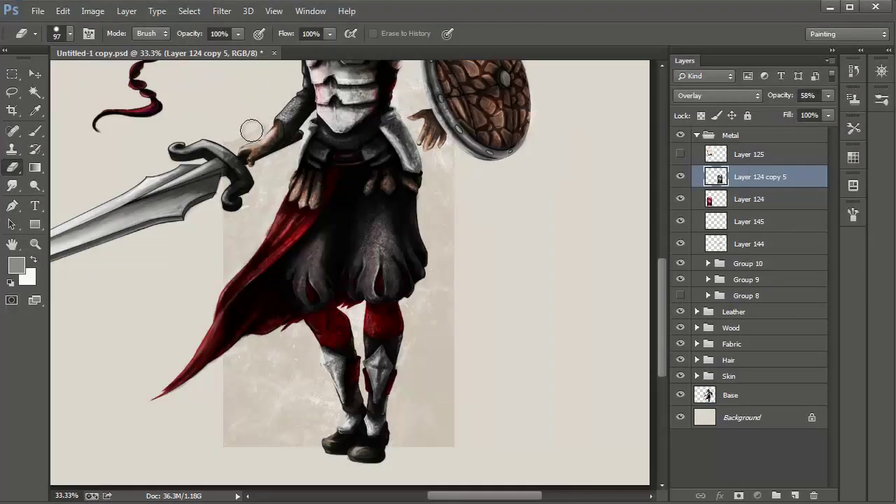
- Switch the Layer 124 copy 5 texture to Normal, erase it over the skirt and legs, and restore Overlay blending
{"action": "left_click", "coordinate": [701, 94]}
{"action": "left_click", "coordinate": [700, 9]}
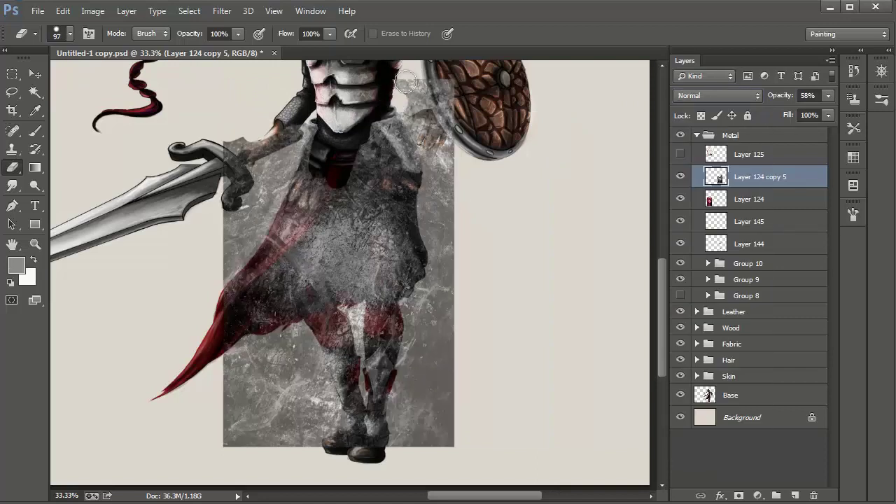
{"action": "mouse_move", "coordinate": [312, 186]}
{"action": "left_mouse_down"}
{"action": "mouse_move", "coordinate": [256, 152]}
{"action": "mouse_move", "coordinate": [381, 165]}
{"action": "mouse_move", "coordinate": [452, 200]}
{"action": "mouse_move", "coordinate": [452, 217]}
{"action": "mouse_move", "coordinate": [253, 308]}
{"action": "mouse_move", "coordinate": [424, 408]}
{"action": "mouse_move", "coordinate": [466, 368]}
{"action": "mouse_move", "coordinate": [452, 420]}
{"action": "left_mouse_up"}
{"action": "left_click", "coordinate": [718, 95]}
{"action": "left_click", "coordinate": [686, 279]}
- Reduce the eraser size and clean up the scratched texture around the sword-side hip plate
{"action": "left_click", "coordinate": [364, 144], "text": "ctrl"}
{"action": "left_click", "coordinate": [364, 144], "text": "ctrl"}
{"action": "left_click", "coordinate": [364, 144], "text": "ctrl"}
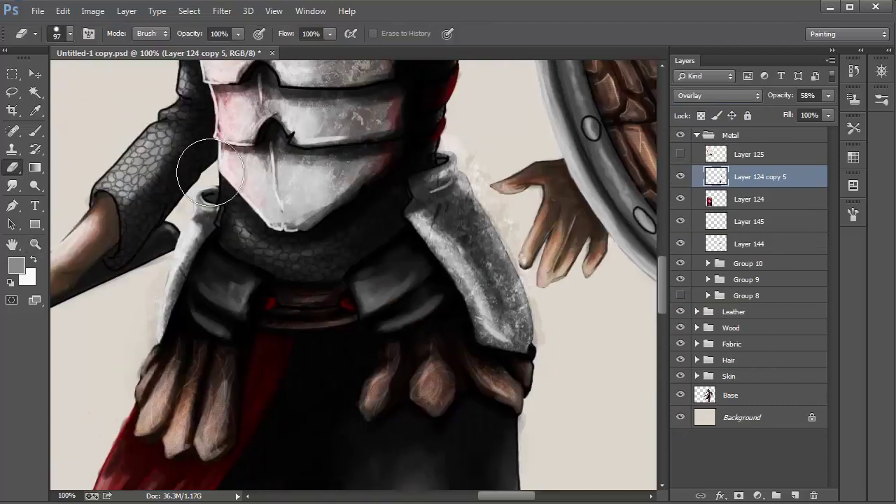
{"action": "right_click", "coordinate": [257, 183]}
{"action": "left_click_drag", "start_coordinate": [290, 208], "coordinate": [277, 207]}
{"action": "left_click", "coordinate": [172, 225]}
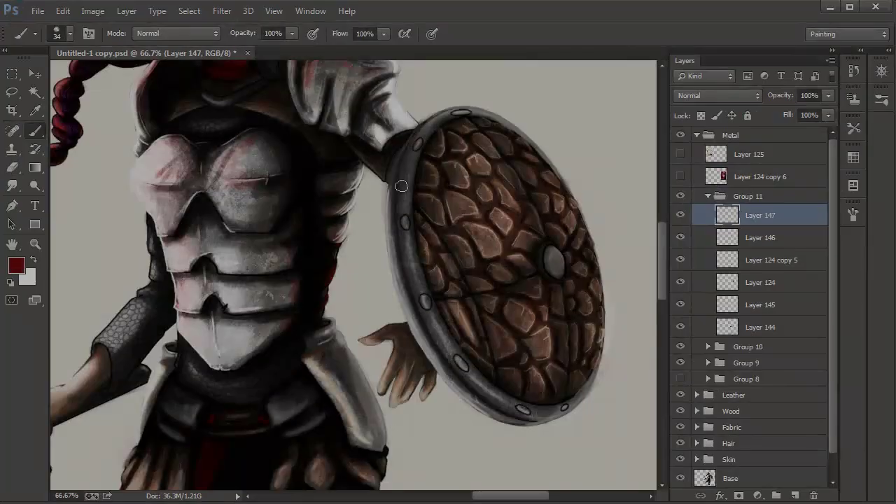
- Paint dark red and brown sampled from the shield along the shield's metal rim on Layer 147
{"action": "left_click_drag", "start_coordinate": [403, 308], "coordinate": [395, 178]}
{"action": "left_click_drag", "start_coordinate": [413, 281], "coordinate": [443, 117]}
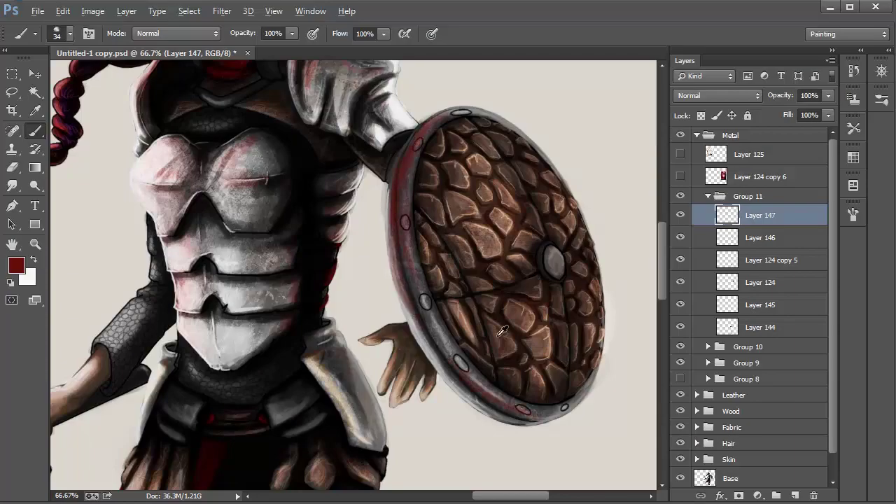
{"action": "left_click", "coordinate": [497, 336], "text": "alt"}
{"action": "mouse_move", "coordinate": [413, 238]}
{"action": "left_mouse_down"}
{"action": "mouse_move", "coordinate": [448, 340]}
{"action": "mouse_move", "coordinate": [520, 398]}
{"action": "mouse_move", "coordinate": [552, 407]}
{"action": "left_mouse_up"}
- Try a blending mode on Layer 147 and settle on Color Dodge for the shield rim tints
{"action": "left_click", "coordinate": [717, 95]}
{"action": "left_click", "coordinate": [731, 254]}
{"action": "left_click", "coordinate": [720, 95]}
{"action": "left_click", "coordinate": [723, 212]}
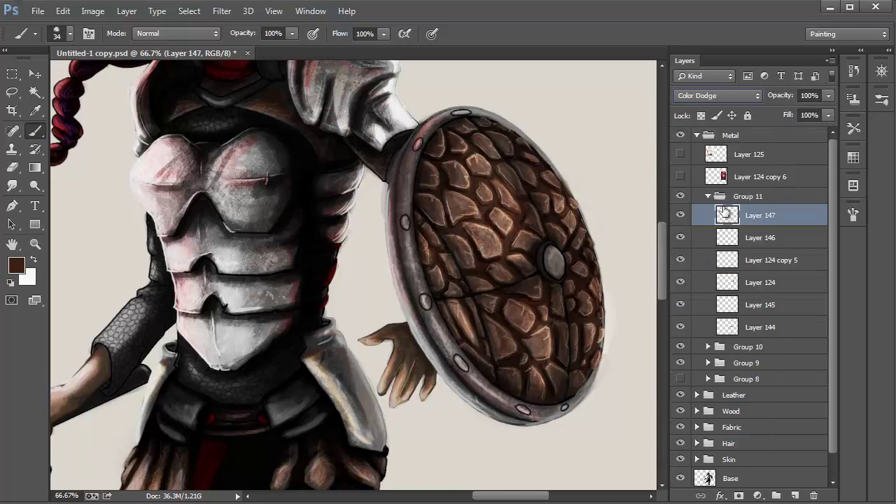
- Collapse Group 11, create a new layer, and save the document
{"action": "key", "text": "ctrl+minus"}
{"action": "key", "text": "ctrl+minus"}
{"action": "key", "text": "ctrl+minus"}
{"action": "left_click", "coordinate": [708, 196]}
{"action": "left_click", "coordinate": [794, 495]}
{"action": "key", "text": "ctrl+s"}
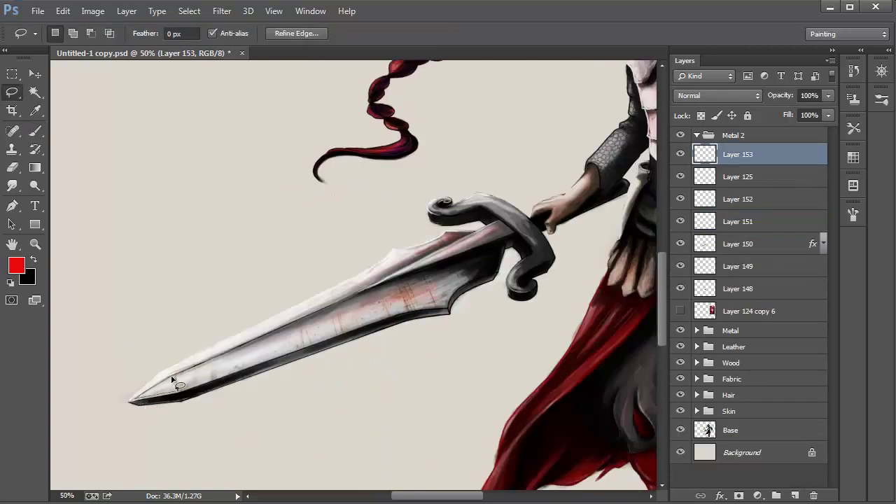
- Lasso facets along the sword blade, fill them with a multicoloured gradient on Layer 153, and deselect
{"action": "left_click_drag", "start_coordinate": [411, 266], "coordinate": [355, 283]}
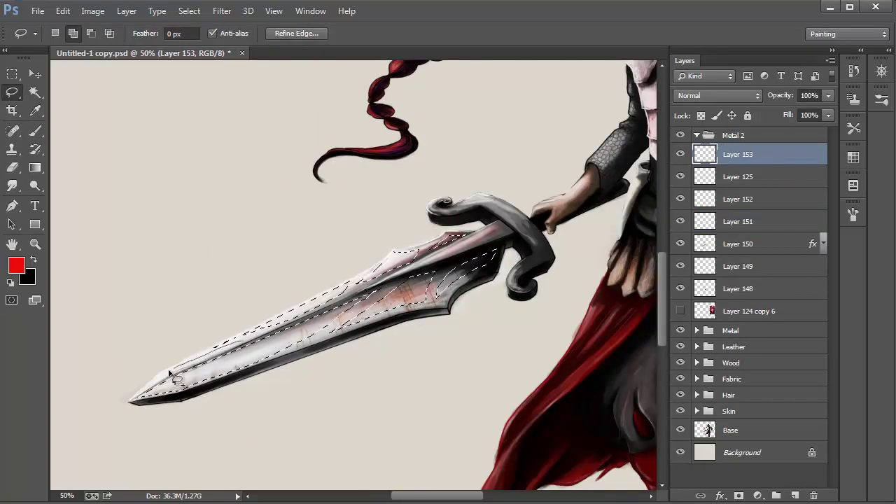
{"action": "key", "text": "g"}
{"action": "left_click", "coordinate": [65, 33]}
{"action": "left_click", "coordinate": [379, 144]}
{"action": "left_click", "coordinate": [616, 107]}
{"action": "left_click_drag", "start_coordinate": [410, 294], "coordinate": [276, 242]}
{"action": "key", "text": "ctrl+d"}
- Set the blade gradient on Layer 153 to Color Dodge and reduce its opacity
{"action": "left_click", "coordinate": [718, 96]}
{"action": "left_click", "coordinate": [694, 234]}
{"action": "left_click", "coordinate": [718, 96]}
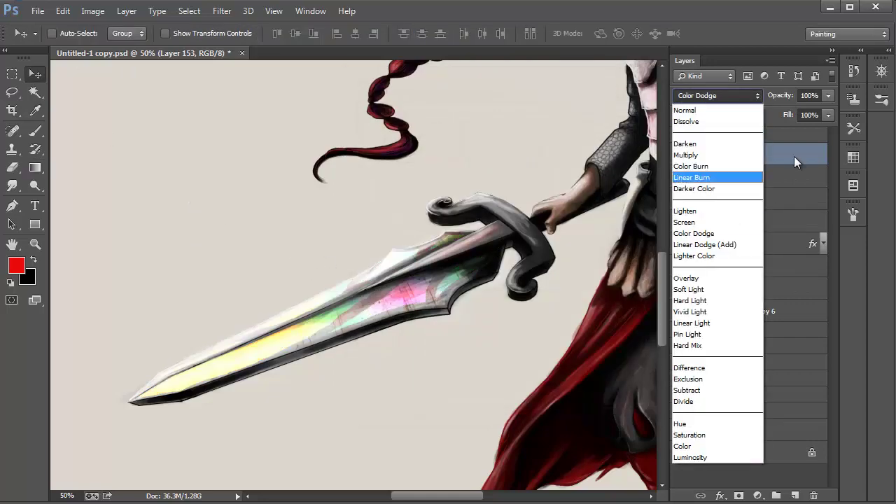
{"action": "left_click", "coordinate": [794, 157]}
{"action": "left_click_drag", "start_coordinate": [777, 96], "coordinate": [758, 105]}
- Soften the blade's gradient colours with a blur filter, set Layer 153 to 56% opacity, and save the document
{"action": "left_click", "coordinate": [190, 12]}
{"action": "mouse_move", "coordinate": [234, 155]}
{"action": "left_click", "coordinate": [402, 255]}
{"action": "left_click_drag", "start_coordinate": [146, 305], "coordinate": [128, 305]}
{"action": "left_click", "coordinate": [278, 126]}
{"action": "left_click", "coordinate": [828, 96]}
{"action": "left_click_drag", "start_coordinate": [811, 109], "coordinate": [798, 110]}
{"action": "key", "text": "ctrl+s"}
- Make the red scratched texture on Layer 124 copy 6 visible and move it over the sword hilt
{"action": "left_click_drag", "start_coordinate": [434, 273], "coordinate": [339, 329]}
{"action": "left_click", "coordinate": [396, 285], "text": "ctrl"}
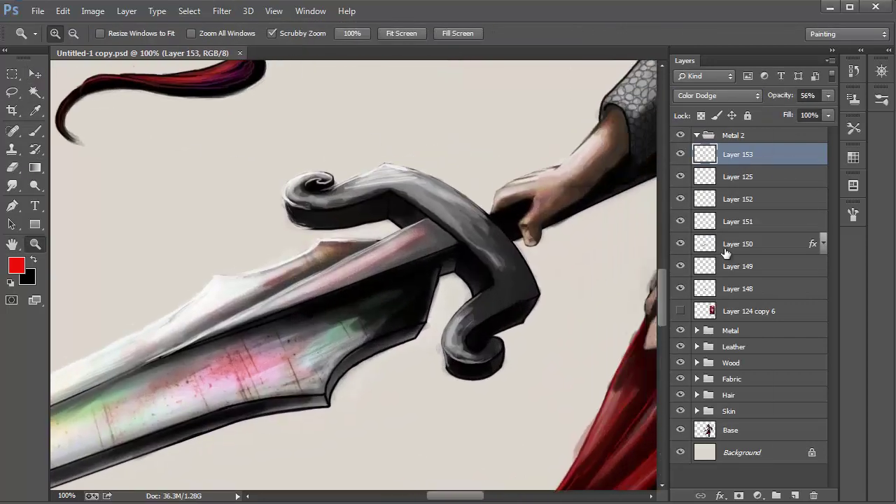
{"action": "left_click", "coordinate": [680, 311]}
{"action": "left_click", "coordinate": [748, 311]}
{"action": "key", "text": "ctrl+minus"}
{"action": "key", "text": "ctrl+minus"}
{"action": "key", "text": "ctrl+minus"}
{"action": "key", "text": "ctrl+minus"}
{"action": "left_click", "coordinate": [35, 73]}
{"action": "left_click_drag", "start_coordinate": [574, 231], "coordinate": [399, 252]}
- Rotate and reposition the red texture with Free Transform so it covers the hilt at the sword's angle
{"action": "key", "text": "ctrl+t"}
{"action": "left_click_drag", "start_coordinate": [198, 438], "coordinate": [277, 308]}
{"action": "left_click_drag", "start_coordinate": [261, 327], "coordinate": [171, 95]}
{"action": "key", "text": "Return"}
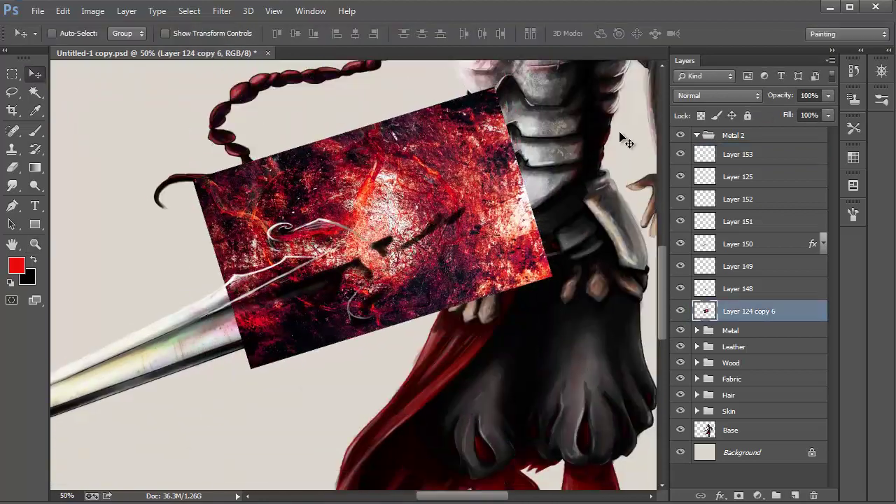
- Set Layer 124 copy 6 to Overlay and nudge the texture over the sword's crossguard
{"action": "left_click", "coordinate": [718, 96]}
{"action": "left_click", "coordinate": [701, 275]}
{"action": "left_click_drag", "start_coordinate": [372, 271], "coordinate": [363, 286]}
- Lasso around the sword hilt, delete the texture lying away from it, and deselect
{"action": "left_click", "coordinate": [12, 93]}
{"action": "left_click_drag", "start_coordinate": [461, 205], "coordinate": [270, 273]}
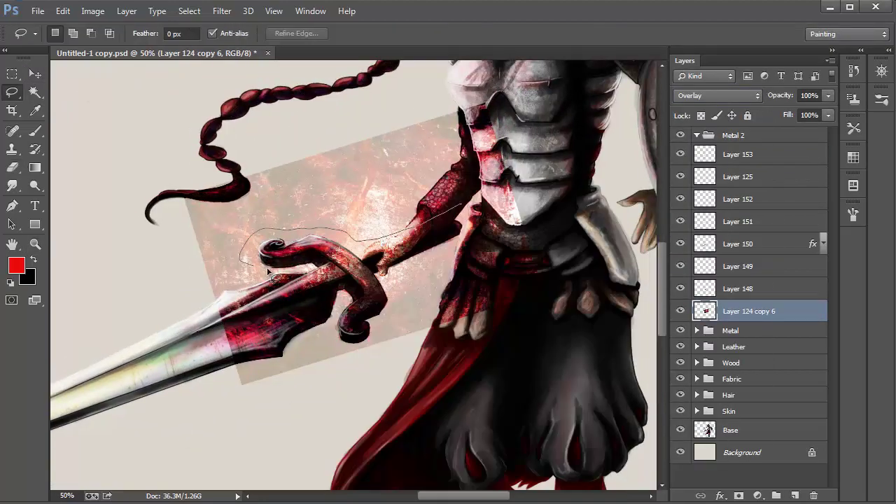
{"action": "mouse_move", "coordinate": [336, 317]}
{"action": "left_mouse_down"}
{"action": "mouse_move", "coordinate": [612, 160]}
{"action": "mouse_move", "coordinate": [483, 199]}
{"action": "left_mouse_up"}
{"action": "key", "text": "Delete"}
{"action": "key", "text": "ctrl+d"}
- Erase the leftover red texture around the crossguard and off the lower blade with a 68 px eraser
{"action": "left_click", "coordinate": [341, 298], "text": "ctrl"}
{"action": "key", "text": "e"}
{"action": "left_click_drag", "start_coordinate": [238, 34], "coordinate": [293, 49]}
{"action": "mouse_move", "coordinate": [165, 193]}
{"action": "left_mouse_down"}
{"action": "mouse_move", "coordinate": [208, 279]}
{"action": "mouse_move", "coordinate": [435, 201]}
{"action": "mouse_move", "coordinate": [430, 269]}
{"action": "mouse_move", "coordinate": [523, 173]}
{"action": "left_mouse_up"}
{"action": "left_click_drag", "start_coordinate": [105, 336], "coordinate": [284, 264]}
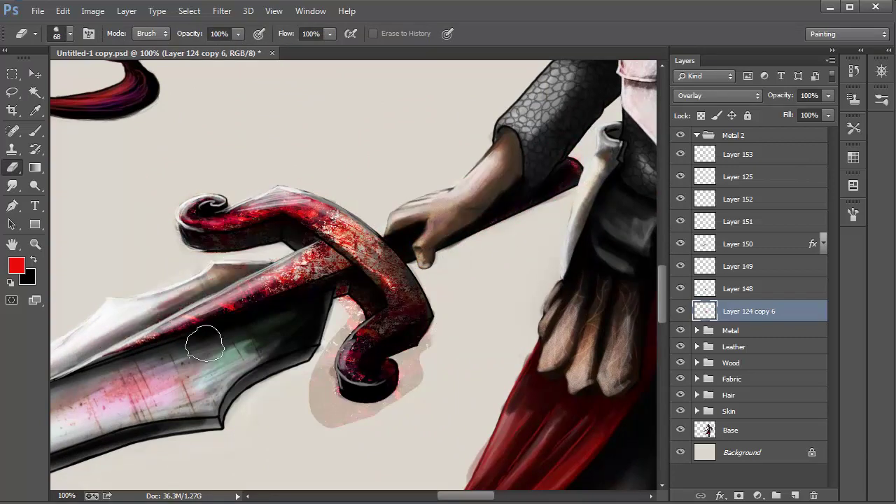
{"action": "mouse_move", "coordinate": [204, 343]}
{"action": "left_mouse_down"}
{"action": "mouse_move", "coordinate": [367, 422]}
{"action": "mouse_move", "coordinate": [428, 364]}
{"action": "left_mouse_up"}
- Set the opacity of the hilt texture on Layer 124 copy 6 to 40%
{"action": "key", "text": "v"}
{"action": "key", "text": "4"}
{"action": "key", "text": "ctrl+minus"}
{"action": "key", "text": "ctrl+minus"}
{"action": "key", "text": "ctrl+minus"}
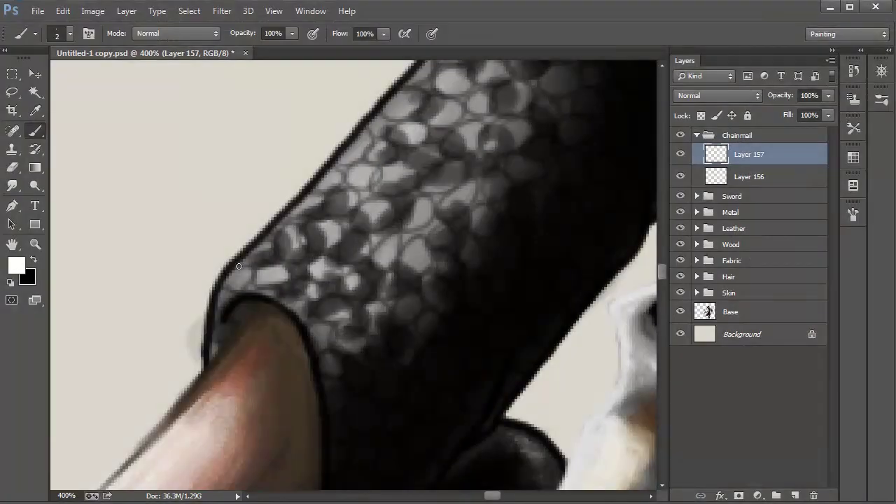
- Paint white 2 px ring highlights near the chainmail cuff and a thin highlight along the sleeve's outer edge on Layer 157
{"action": "mouse_move", "coordinate": [253, 286]}
{"action": "left_mouse_down"}
{"action": "mouse_move", "coordinate": [280, 275]}
{"action": "mouse_move", "coordinate": [286, 253]}
{"action": "left_mouse_up"}
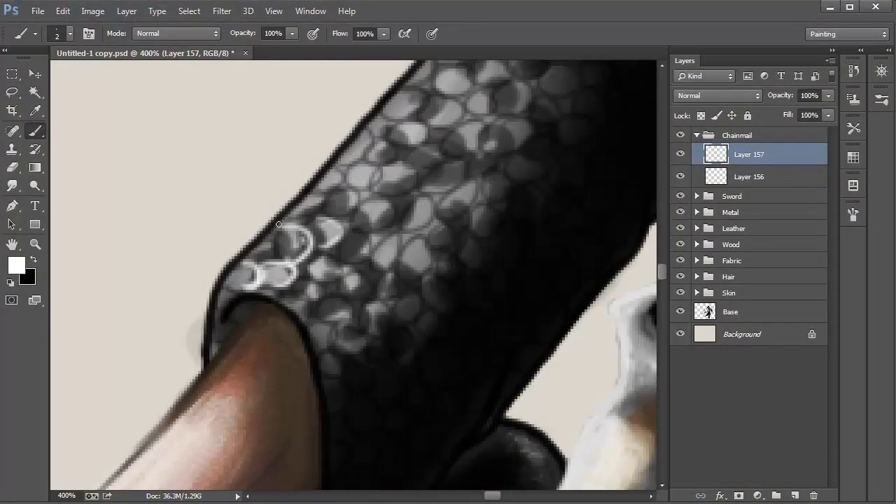
{"action": "mouse_move", "coordinate": [280, 218]}
{"action": "left_mouse_down"}
{"action": "mouse_move", "coordinate": [230, 266]}
{"action": "mouse_move", "coordinate": [206, 357]}
{"action": "left_mouse_up"}
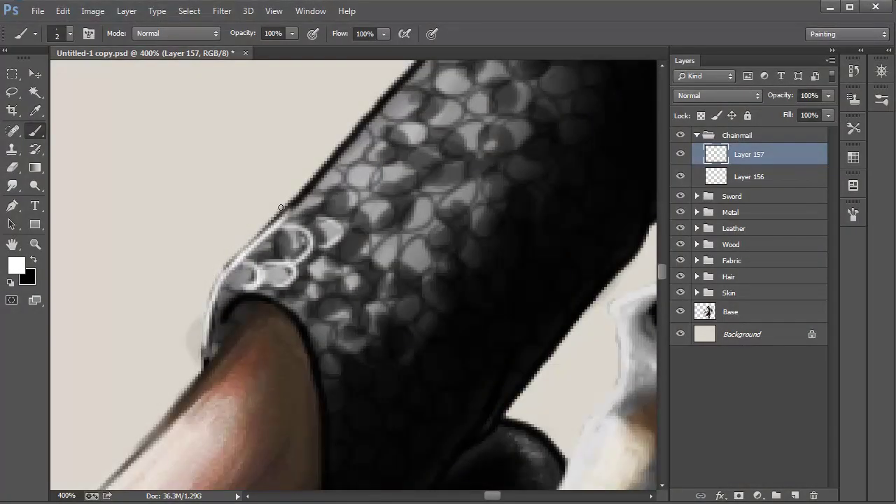
{"action": "mouse_move", "coordinate": [313, 185]}
{"action": "left_mouse_down"}
{"action": "mouse_move", "coordinate": [264, 240]}
{"action": "mouse_move", "coordinate": [300, 223]}
{"action": "left_mouse_up"}
{"action": "left_click_drag", "start_coordinate": [420, 74], "coordinate": [335, 194]}
- Outline individual chainmail rings in white across the lit side of the forearm and highlight the cuff opening
{"action": "mouse_move", "coordinate": [440, 136]}
{"action": "left_mouse_down"}
{"action": "mouse_move", "coordinate": [358, 154]}
{"action": "mouse_move", "coordinate": [263, 249]}
{"action": "mouse_move", "coordinate": [223, 312]}
{"action": "mouse_move", "coordinate": [203, 327]}
{"action": "mouse_move", "coordinate": [210, 319]}
{"action": "mouse_move", "coordinate": [238, 329]}
{"action": "mouse_move", "coordinate": [273, 302]}
{"action": "mouse_move", "coordinate": [308, 266]}
{"action": "mouse_move", "coordinate": [328, 206]}
{"action": "mouse_move", "coordinate": [364, 238]}
{"action": "mouse_move", "coordinate": [329, 322]}
{"action": "mouse_move", "coordinate": [227, 418]}
{"action": "mouse_move", "coordinate": [259, 440]}
{"action": "left_mouse_up"}
{"action": "left_click_drag", "start_coordinate": [293, 422], "coordinate": [290, 447]}
{"action": "left_click_drag", "start_coordinate": [357, 348], "coordinate": [355, 379]}
{"action": "left_click_drag", "start_coordinate": [380, 310], "coordinate": [383, 315]}
{"action": "left_click_drag", "start_coordinate": [373, 432], "coordinate": [325, 355]}
{"action": "left_click_drag", "start_coordinate": [306, 327], "coordinate": [301, 329]}
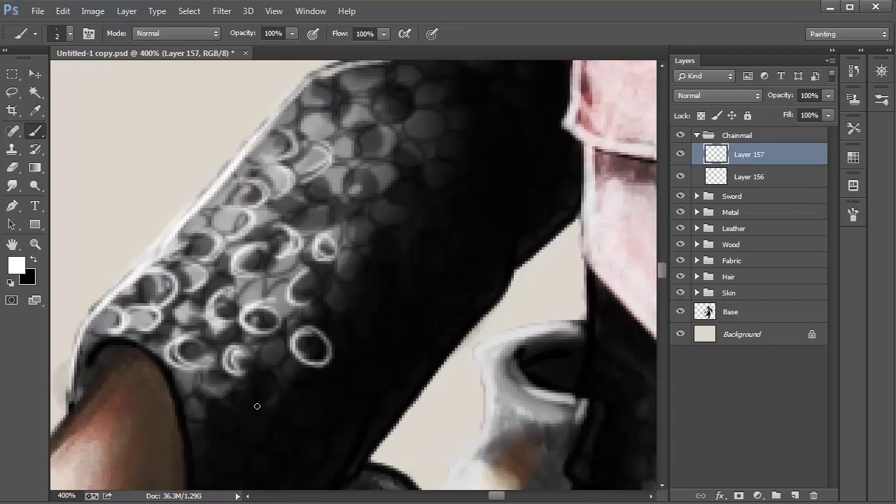
{"action": "left_click_drag", "start_coordinate": [229, 390], "coordinate": [232, 411]}
{"action": "left_click_drag", "start_coordinate": [161, 343], "coordinate": [268, 291]}
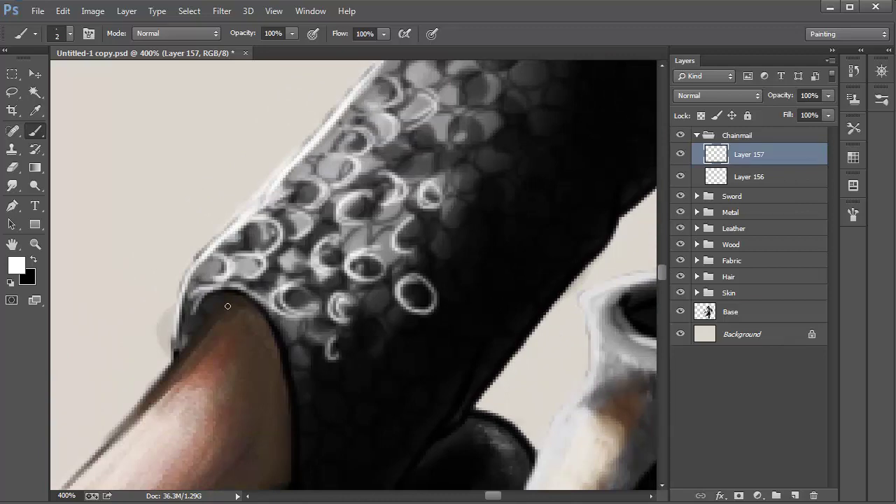
- Add more white ring highlights to the chainmail on the upper forearm and down its shaded side
{"action": "left_click_drag", "start_coordinate": [435, 133], "coordinate": [236, 357]}
{"action": "left_click_drag", "start_coordinate": [312, 266], "coordinate": [319, 290]}
{"action": "mouse_move", "coordinate": [255, 265]}
{"action": "left_mouse_down"}
{"action": "mouse_move", "coordinate": [223, 275]}
{"action": "mouse_move", "coordinate": [253, 286]}
{"action": "left_mouse_up"}
{"action": "left_click_drag", "start_coordinate": [264, 299], "coordinate": [269, 329]}
{"action": "left_click_drag", "start_coordinate": [331, 310], "coordinate": [338, 346]}
{"action": "left_click_drag", "start_coordinate": [269, 342], "coordinate": [289, 383]}
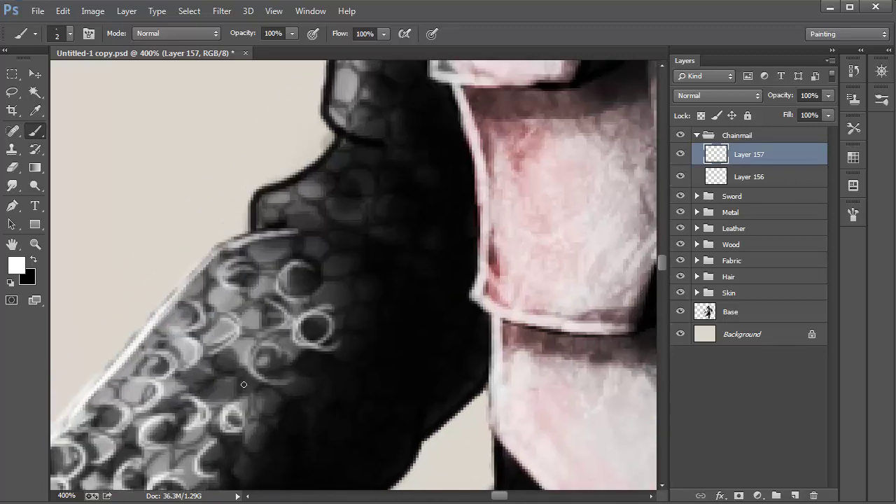
{"action": "scroll", "coordinate": [231, 365], "scroll_direction": "down", "scroll_amount": 5}
{"action": "left_click_drag", "start_coordinate": [167, 409], "coordinate": [168, 439]}
{"action": "left_click_drag", "start_coordinate": [132, 449], "coordinate": [131, 468]}
{"action": "left_click_drag", "start_coordinate": [243, 281], "coordinate": [242, 313]}
{"action": "left_click_drag", "start_coordinate": [293, 290], "coordinate": [293, 315]}
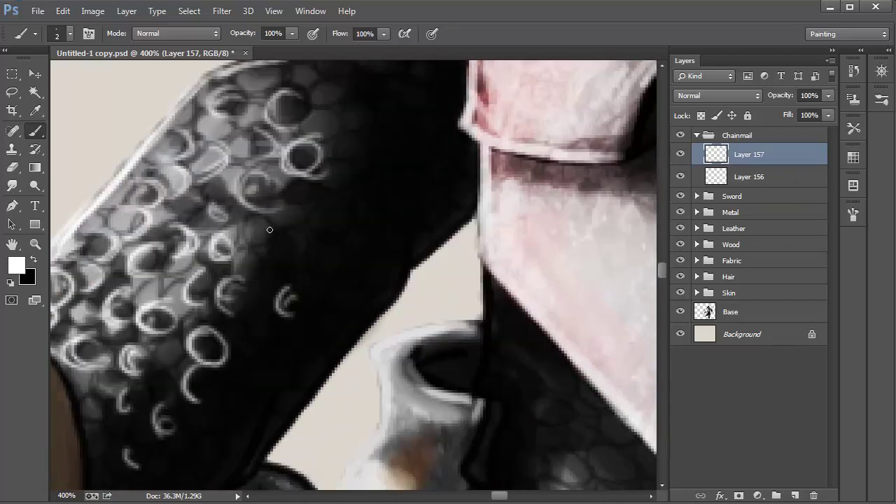
- Extend the white ring highlights into the darker chainmail near the torso and up to the elbow
{"action": "left_click_drag", "start_coordinate": [291, 231], "coordinate": [290, 271]}
{"action": "left_click_drag", "start_coordinate": [337, 200], "coordinate": [332, 221]}
{"action": "left_click_drag", "start_coordinate": [372, 180], "coordinate": [340, 335]}
{"action": "mouse_move", "coordinate": [342, 282]}
{"action": "left_mouse_down"}
{"action": "mouse_move", "coordinate": [345, 323]}
{"action": "mouse_move", "coordinate": [336, 323]}
{"action": "left_mouse_up"}
{"action": "left_click_drag", "start_coordinate": [316, 245], "coordinate": [308, 277]}
{"action": "left_click_drag", "start_coordinate": [280, 230], "coordinate": [294, 224]}
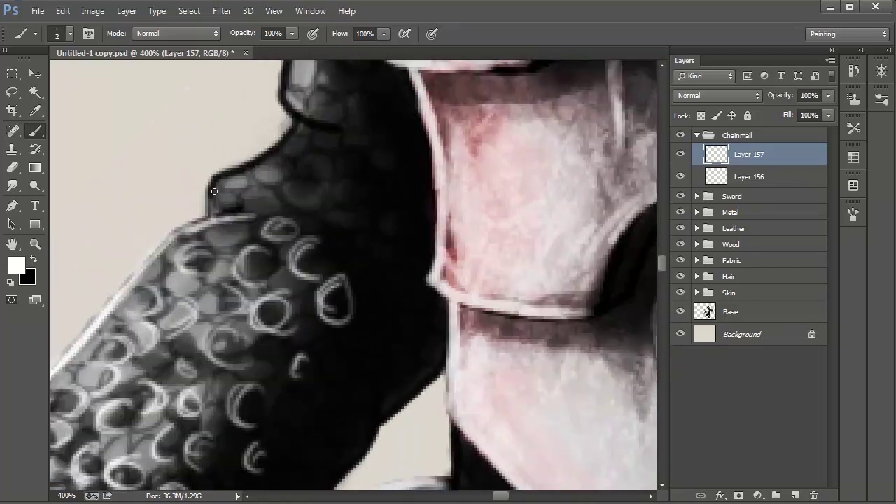
{"action": "mouse_move", "coordinate": [278, 145]}
{"action": "left_mouse_down"}
{"action": "mouse_move", "coordinate": [210, 219]}
{"action": "mouse_move", "coordinate": [245, 215]}
{"action": "left_mouse_up"}
{"action": "left_click_drag", "start_coordinate": [290, 145], "coordinate": [267, 320]}
- Lower the chainmail highlights on Layer 157 to 38% opacity and save the document
{"action": "scroll", "coordinate": [264, 198], "scroll_direction": "down", "scroll_amount": 5}
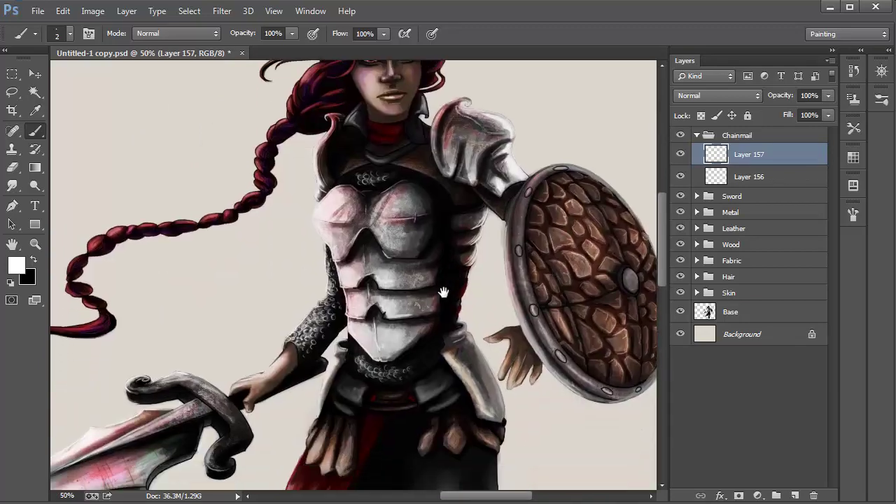
{"action": "left_click", "coordinate": [35, 75]}
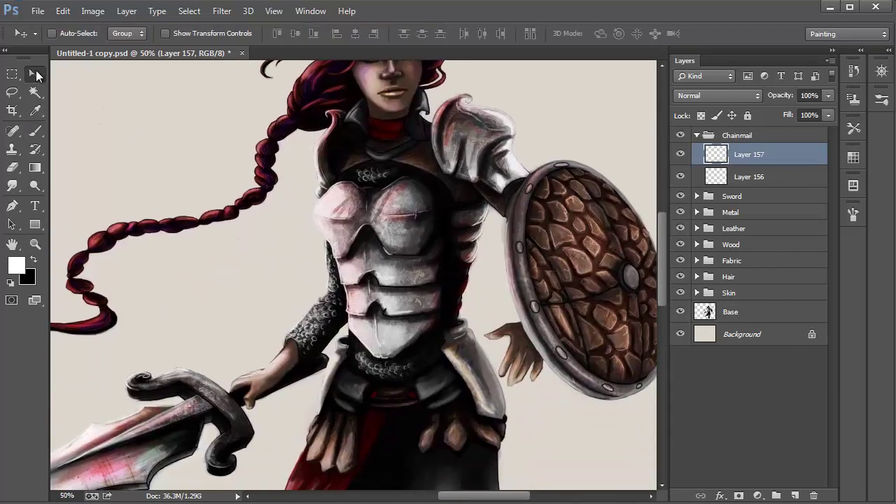
{"action": "left_click", "coordinate": [828, 95]}
{"action": "left_click_drag", "start_coordinate": [793, 110], "coordinate": [786, 113]}
{"action": "left_click", "coordinate": [755, 158]}
{"action": "scroll", "coordinate": [489, 262], "scroll_direction": "down", "scroll_amount": 1}
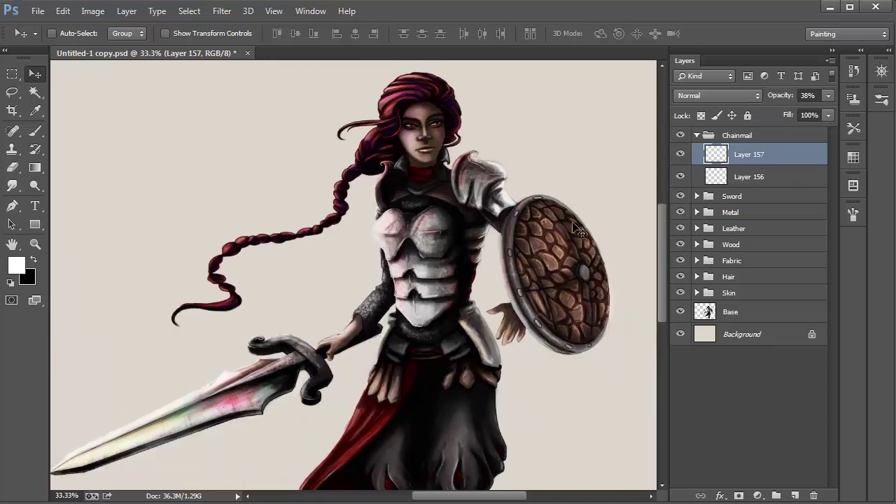
{"action": "key", "text": "ctrl+s"}
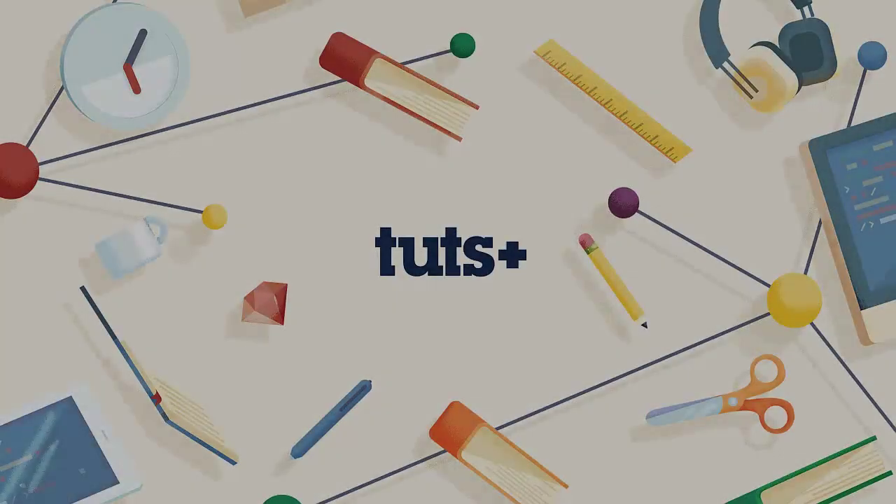